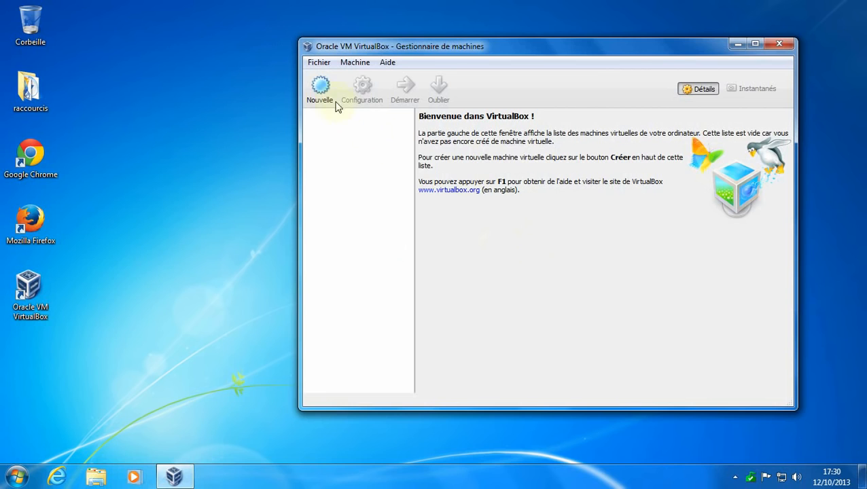
Define a new Windows 7 machine named 'windows 7' with 1024 Mio of memory.
{"action": "left_click", "coordinate": [321, 89]}
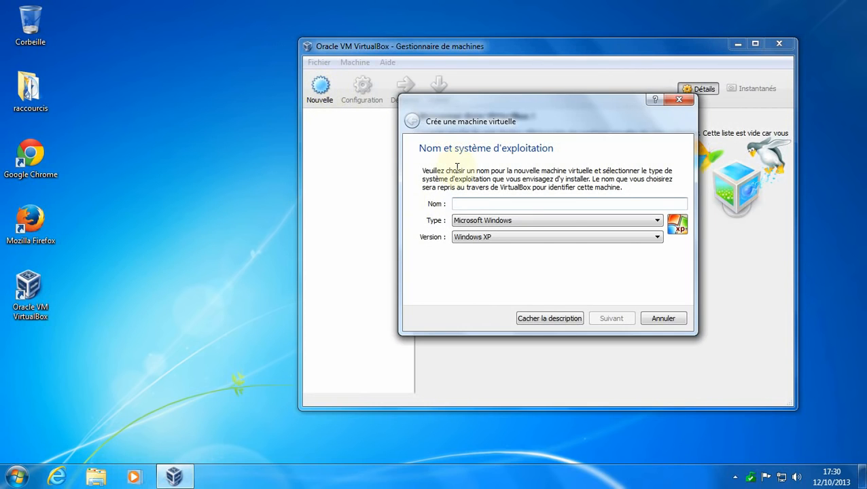
{"action": "type", "text": "windows 7"}
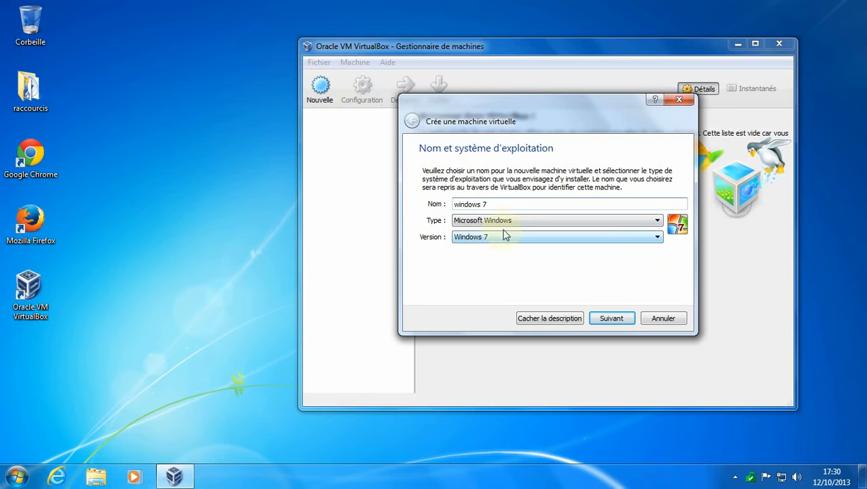
{"action": "left_click", "coordinate": [615, 320]}
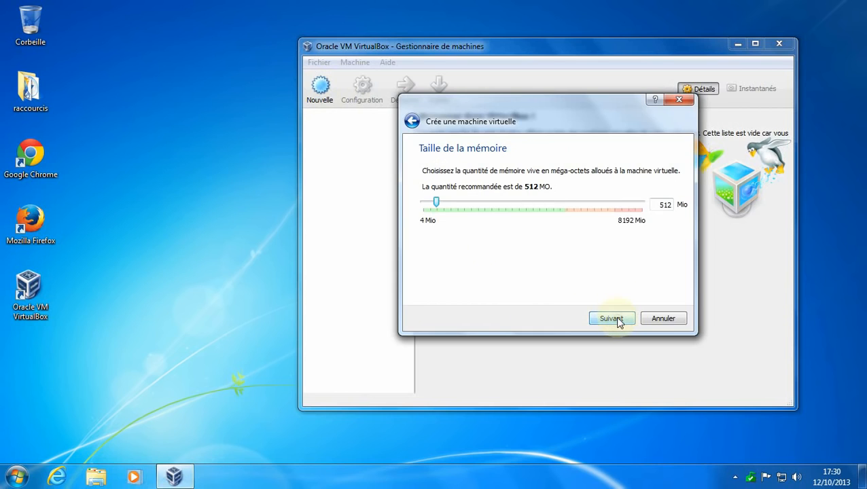
{"action": "left_click_drag", "start_coordinate": [442, 203], "coordinate": [452, 204]}
{"action": "left_click", "coordinate": [612, 319]}
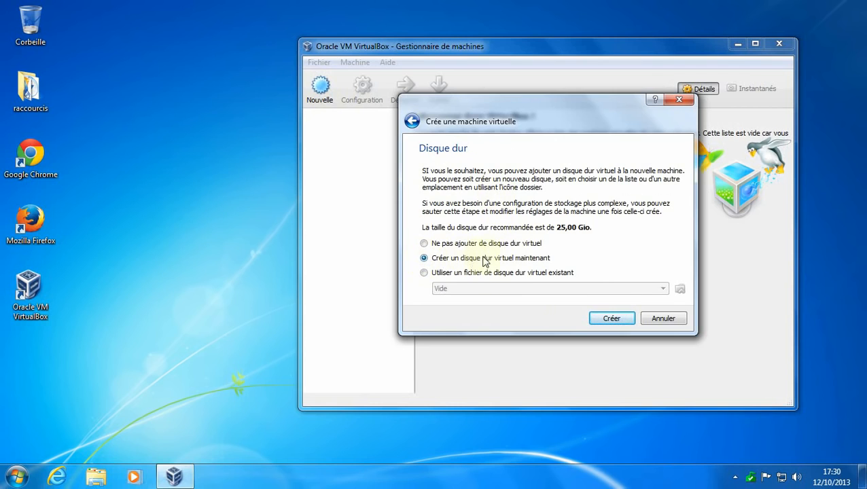
Create a dynamically allocated VDI hard disk of about 41,74 Gio for the machine.
{"action": "left_click", "coordinate": [612, 319]}
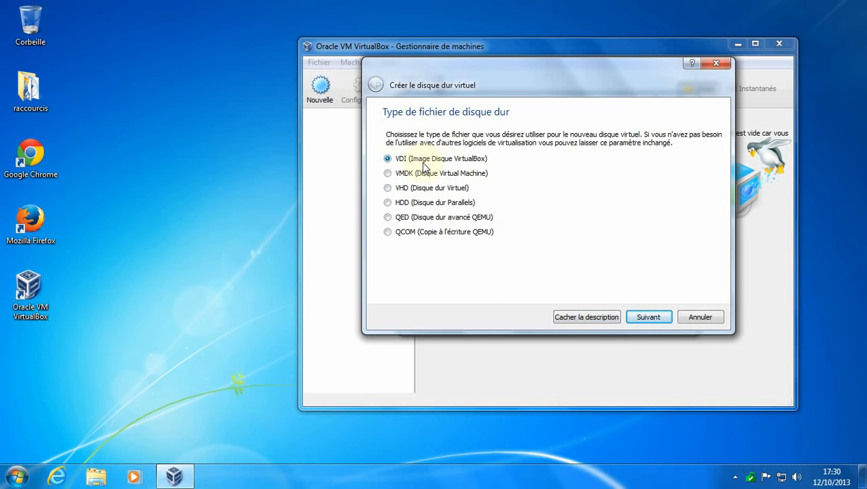
{"action": "left_click", "coordinate": [649, 319]}
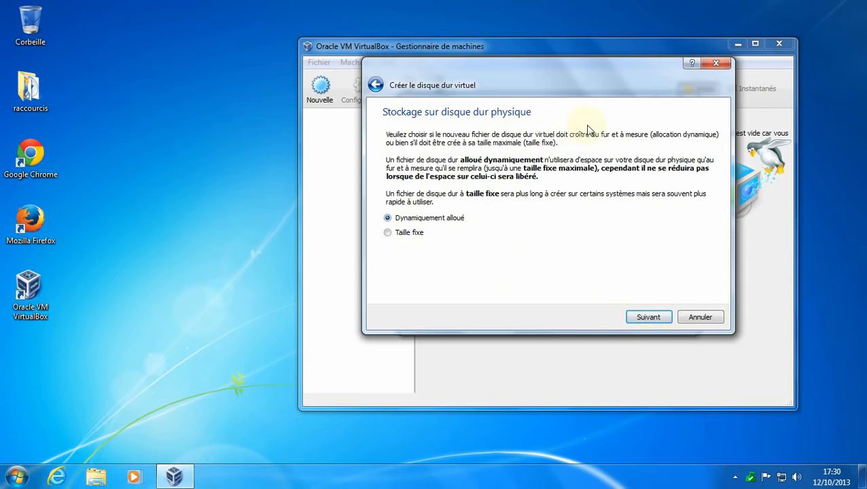
{"action": "left_click", "coordinate": [648, 317]}
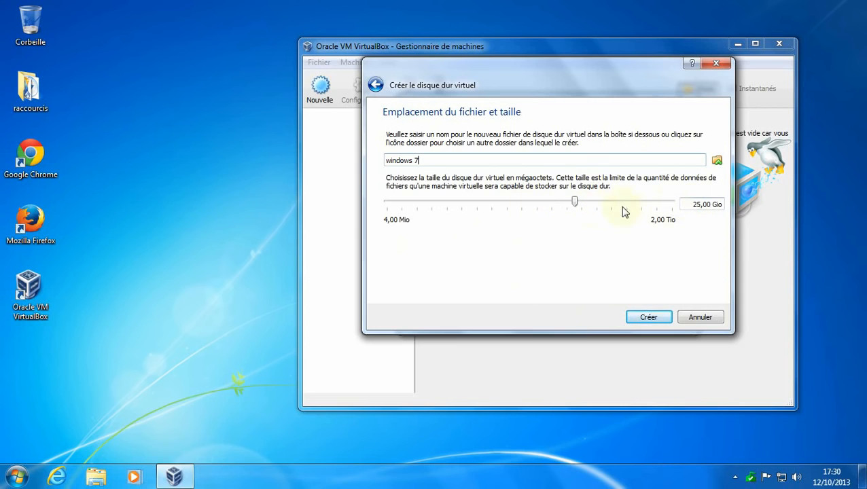
{"action": "left_click_drag", "start_coordinate": [575, 206], "coordinate": [580, 204]}
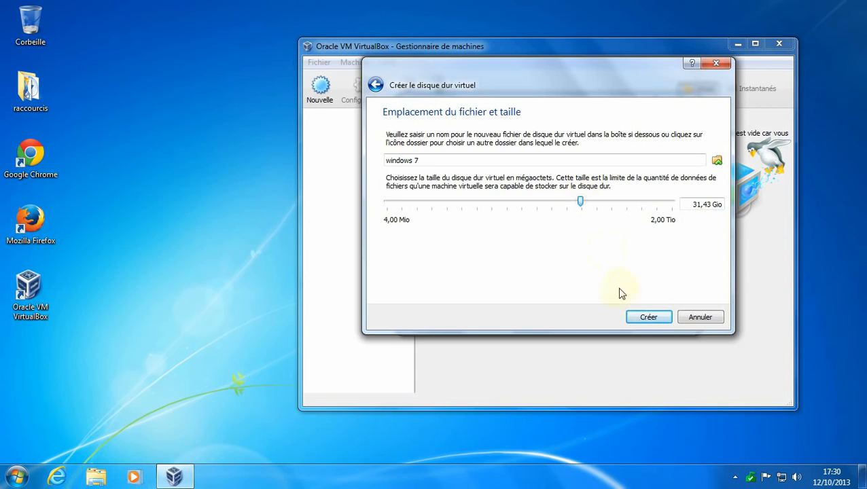
{"action": "left_click_drag", "start_coordinate": [580, 208], "coordinate": [586, 201]}
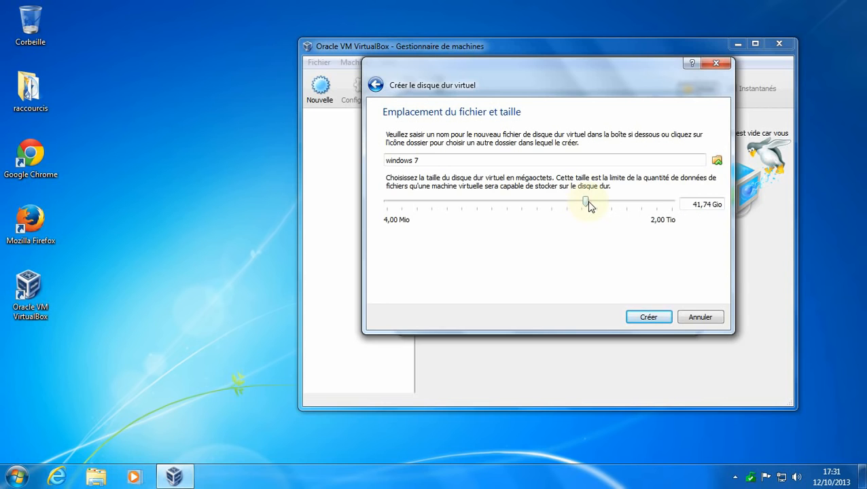
{"action": "left_click", "coordinate": [646, 316]}
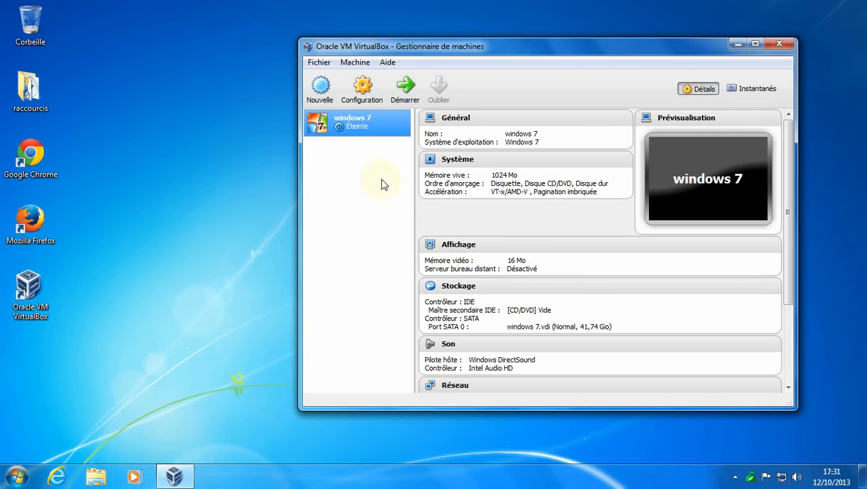
Open the windows 7 machine's settings and assign it 4 processors.
{"action": "right_click", "coordinate": [348, 125]}
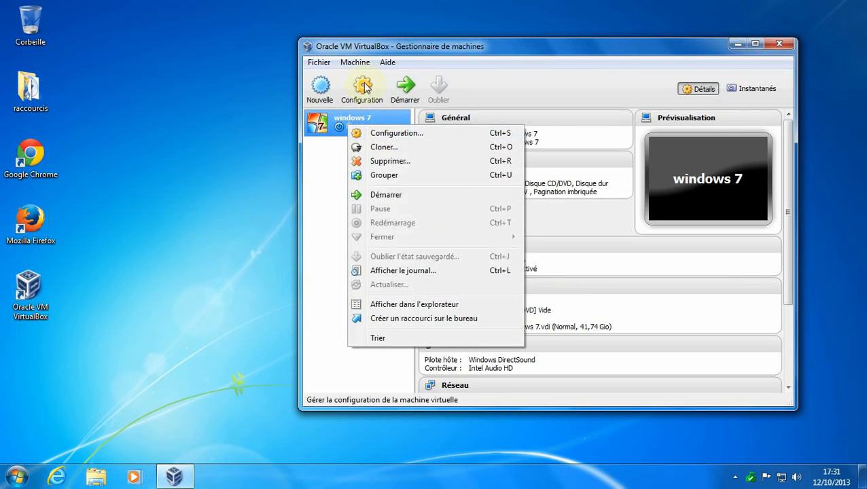
{"action": "left_click", "coordinate": [389, 134]}
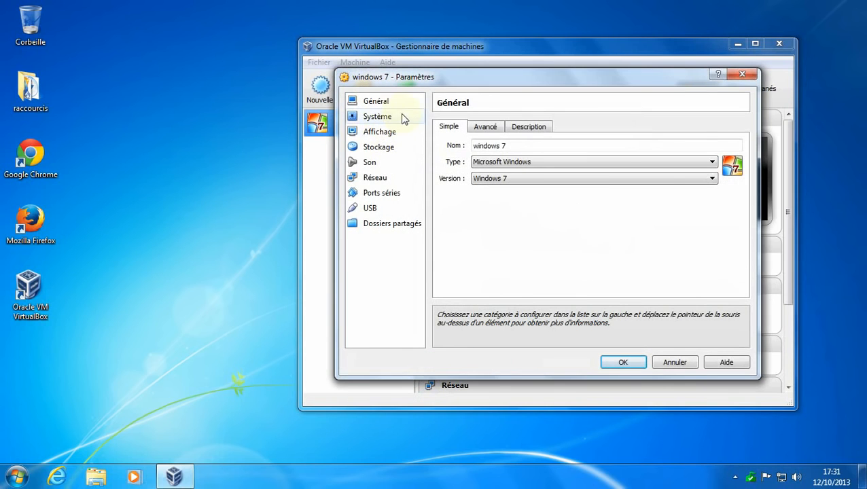
{"action": "left_click", "coordinate": [397, 120]}
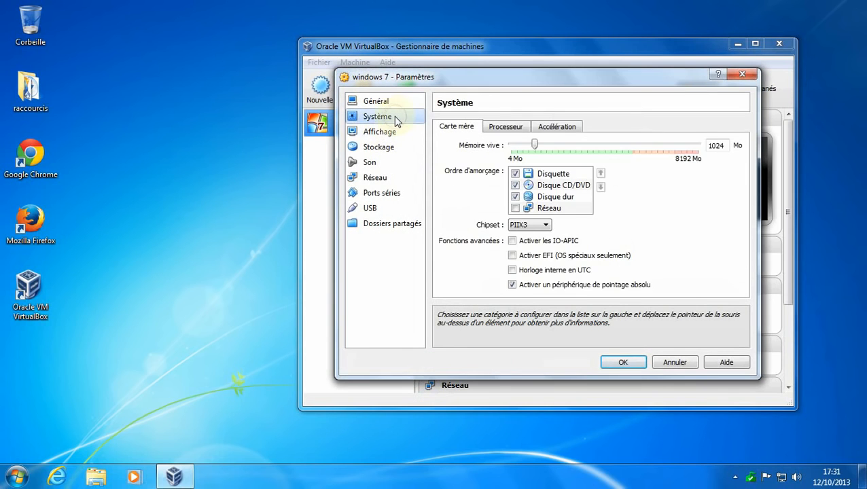
{"action": "left_click", "coordinate": [506, 127]}
{"action": "left_click_drag", "start_coordinate": [543, 147], "coordinate": [603, 145]}
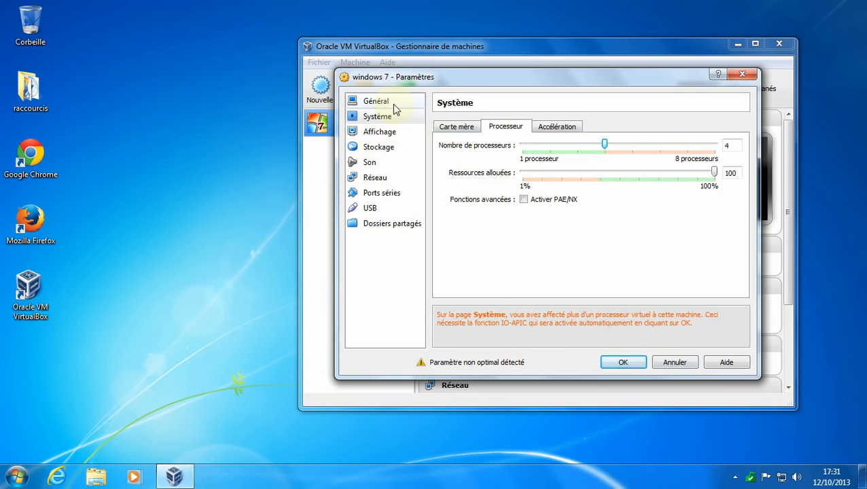
Review the acceleration, advanced and description pages, then show the display settings.
{"action": "left_click", "coordinate": [559, 127]}
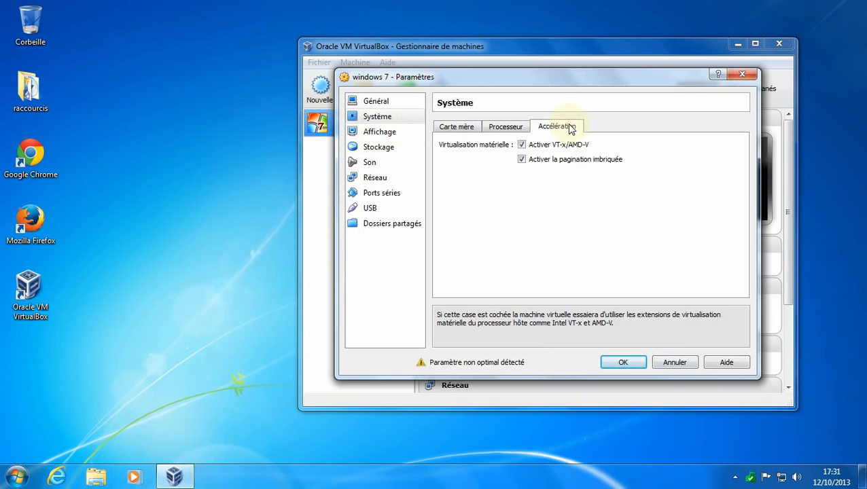
{"action": "left_click", "coordinate": [494, 129]}
{"action": "left_click", "coordinate": [407, 102]}
{"action": "left_click", "coordinate": [486, 127]}
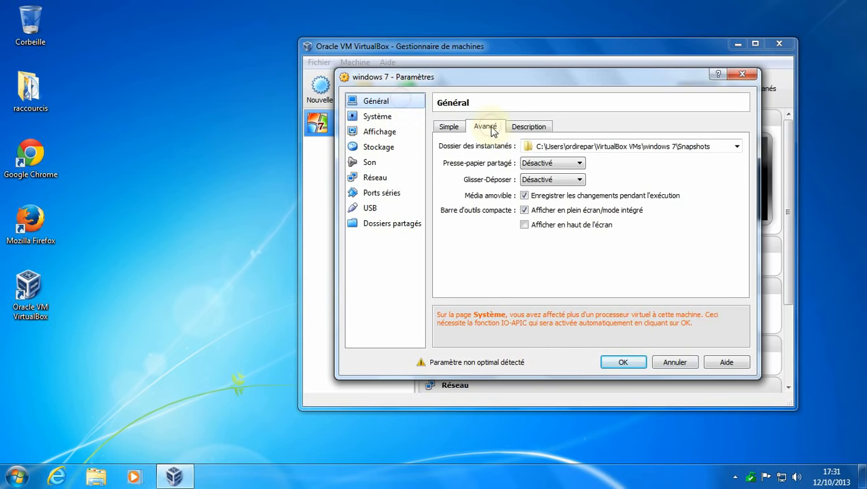
{"action": "left_click", "coordinate": [529, 127]}
{"action": "left_click", "coordinate": [382, 116]}
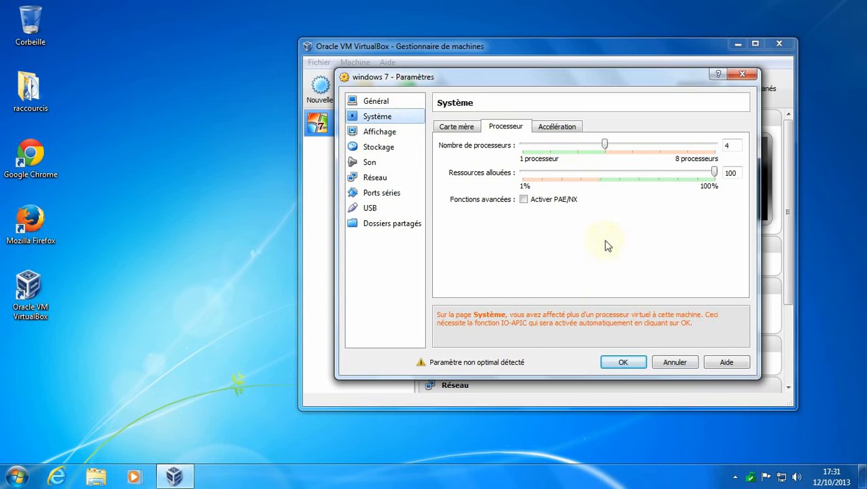
{"action": "left_click", "coordinate": [385, 136]}
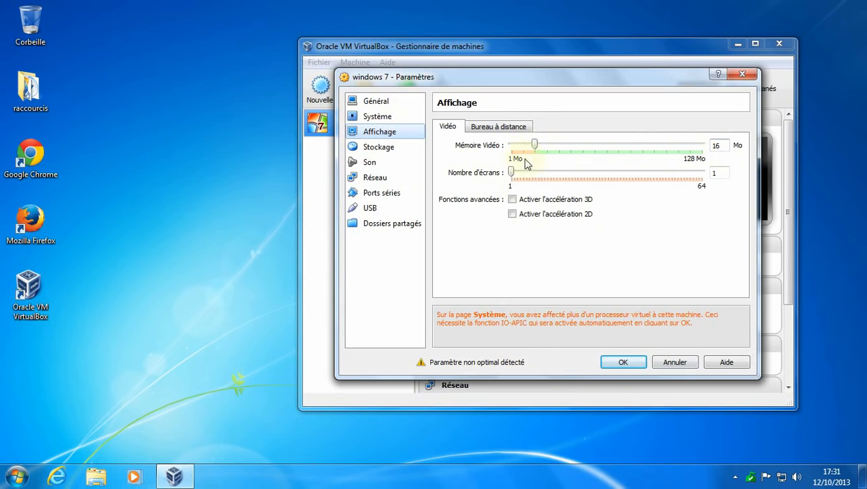
Load 'windows 7 familial 64 bits.iso' into the empty IDE CD/DVD drive.
{"action": "left_click", "coordinate": [398, 151]}
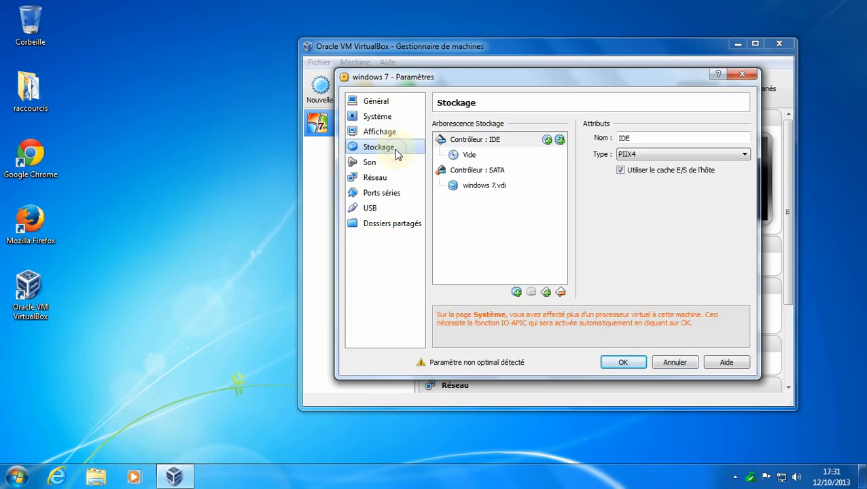
{"action": "left_click", "coordinate": [466, 157]}
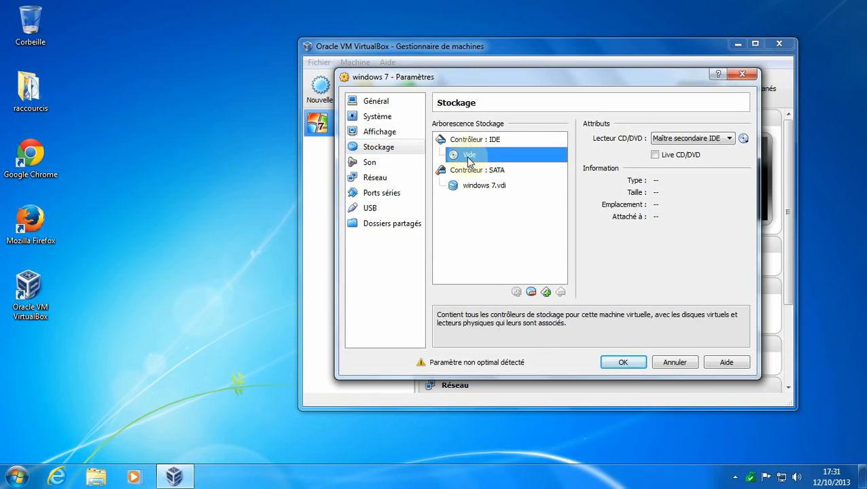
{"action": "left_click", "coordinate": [744, 138]}
{"action": "left_click", "coordinate": [743, 156]}
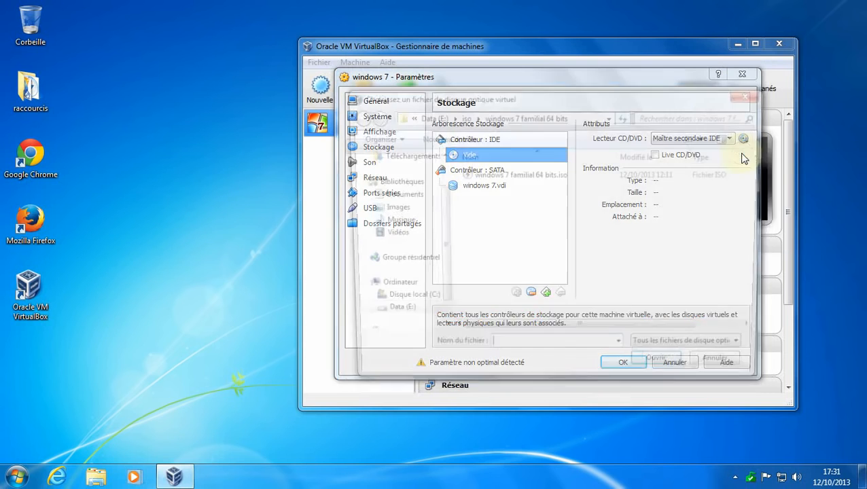
{"action": "left_click", "coordinate": [532, 175]}
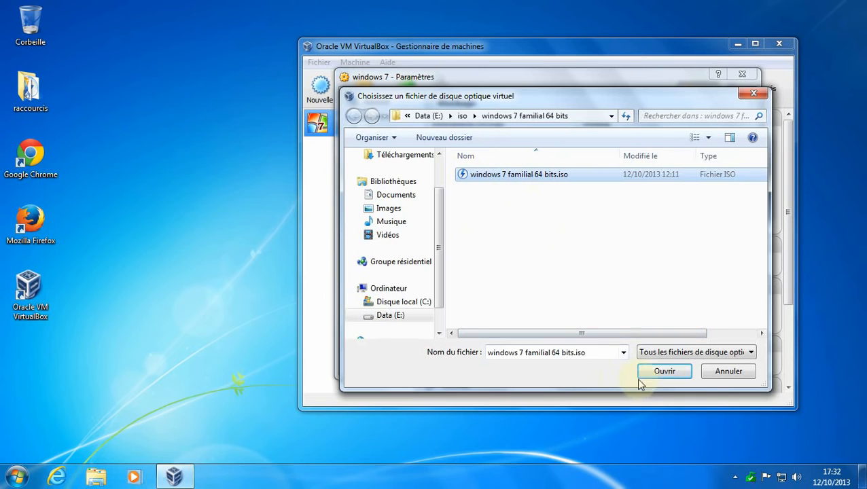
{"action": "left_click", "coordinate": [661, 371]}
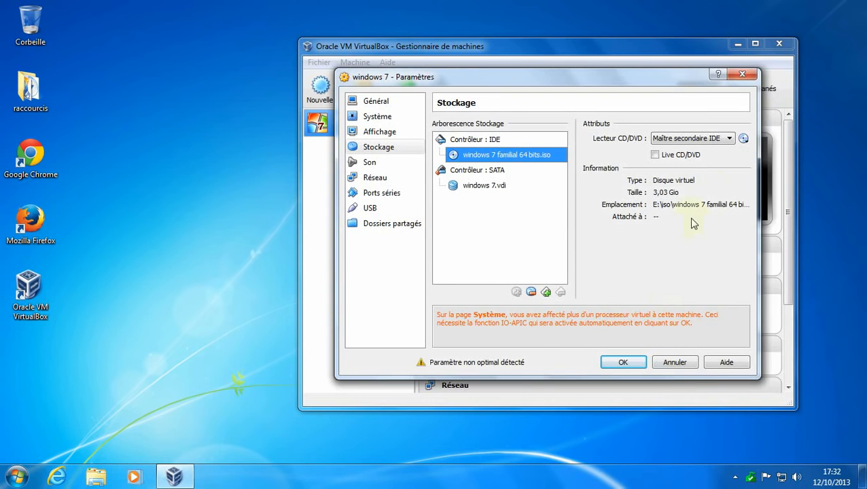
{"action": "left_click", "coordinate": [369, 163]}
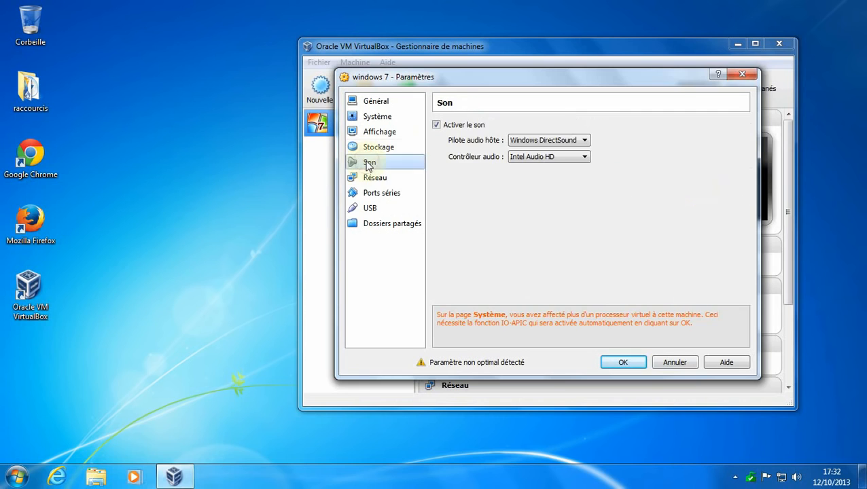
{"action": "left_click", "coordinate": [578, 141]}
{"action": "left_click", "coordinate": [586, 139]}
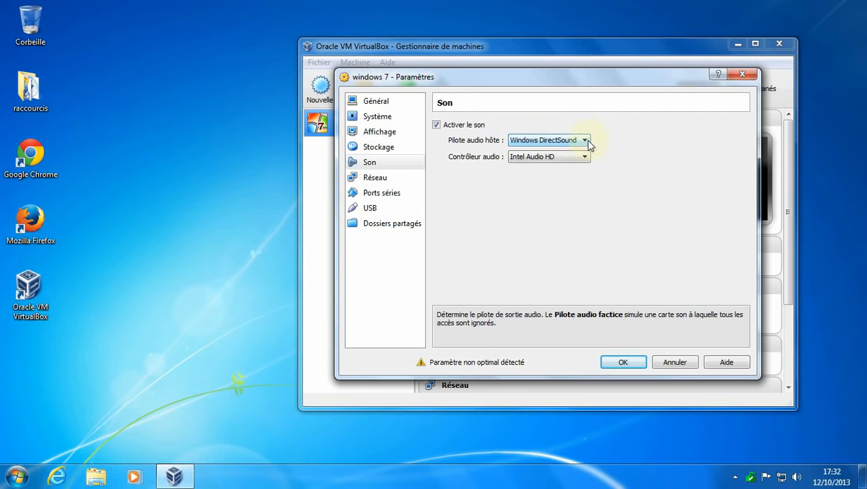
{"action": "left_click", "coordinate": [585, 155]}
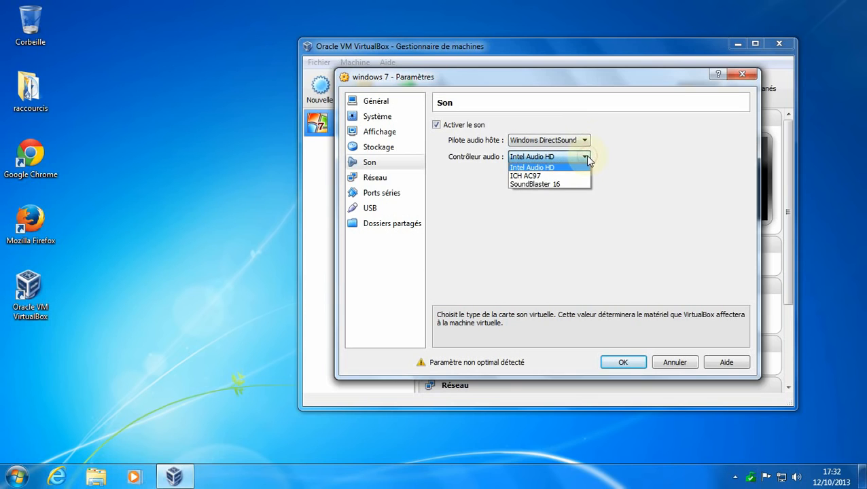
{"action": "left_click", "coordinate": [585, 156]}
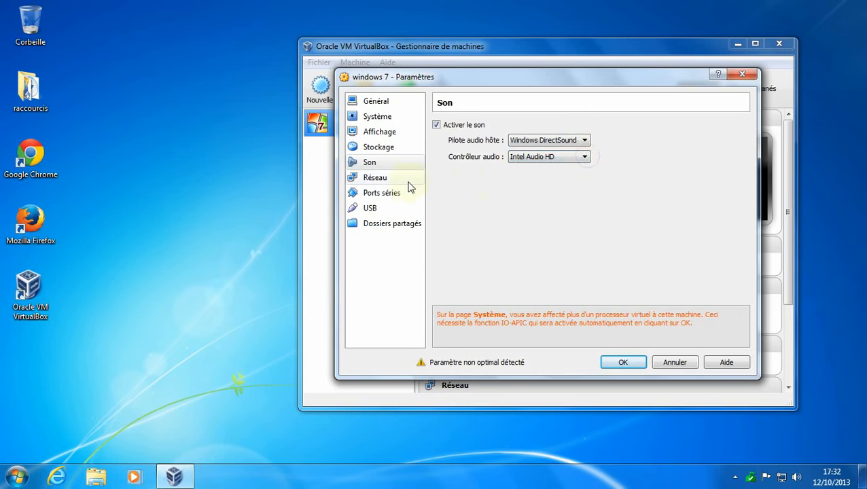
{"action": "left_click", "coordinate": [387, 180]}
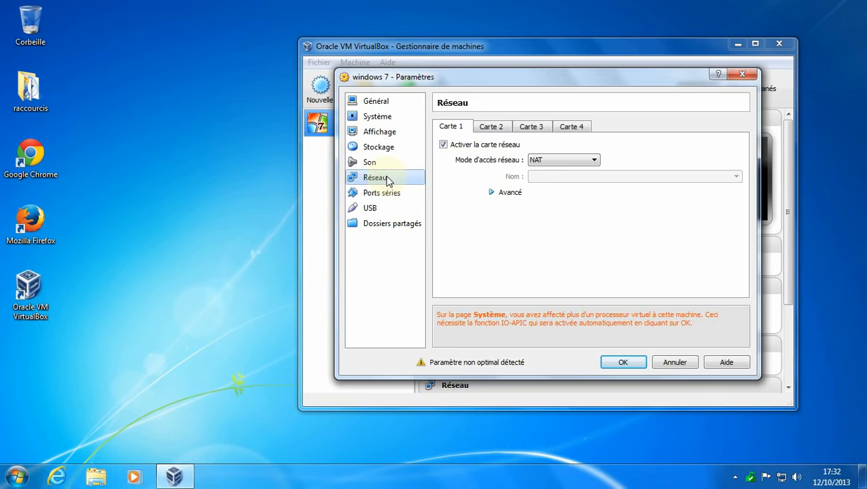
{"action": "left_click", "coordinate": [491, 126]}
{"action": "left_click", "coordinate": [532, 127]}
{"action": "left_click", "coordinate": [571, 126]}
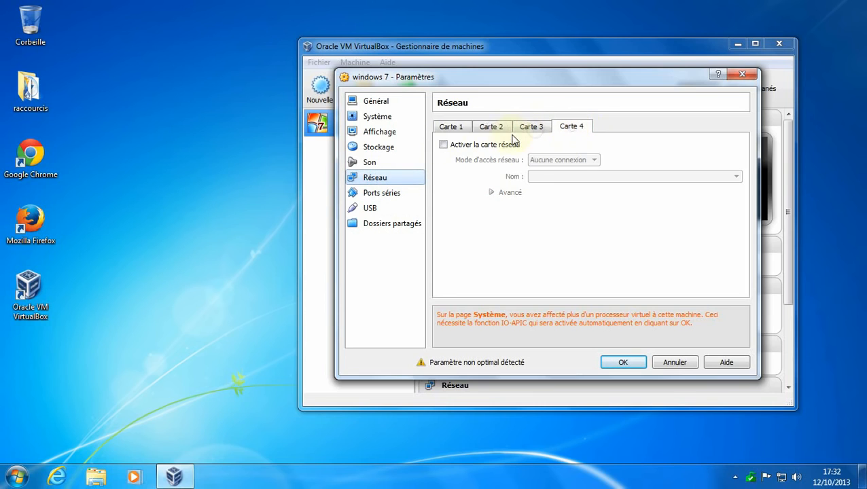
{"action": "left_click", "coordinate": [451, 130]}
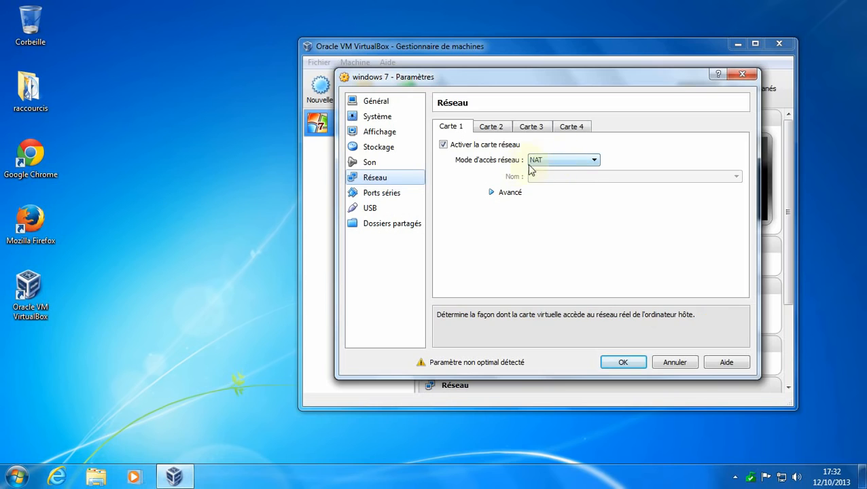
Bridge the first network adapter (Accès par pont) to the Intel(R) 82579V Gigabit Network Connection.
{"action": "left_click", "coordinate": [597, 161]}
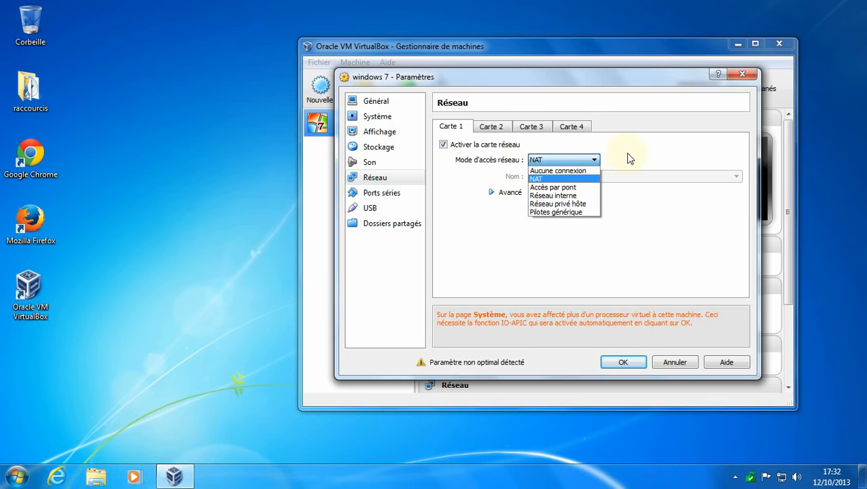
{"action": "left_click", "coordinate": [504, 160]}
{"action": "left_click", "coordinate": [596, 163]}
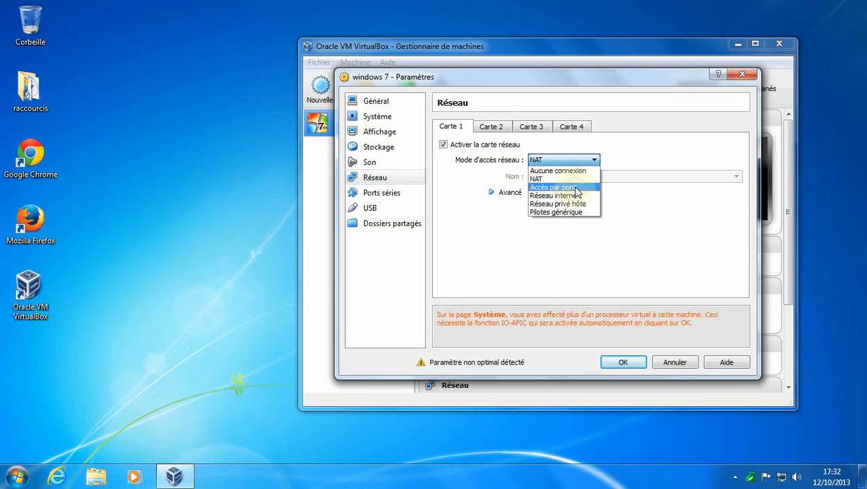
{"action": "left_click", "coordinate": [576, 188]}
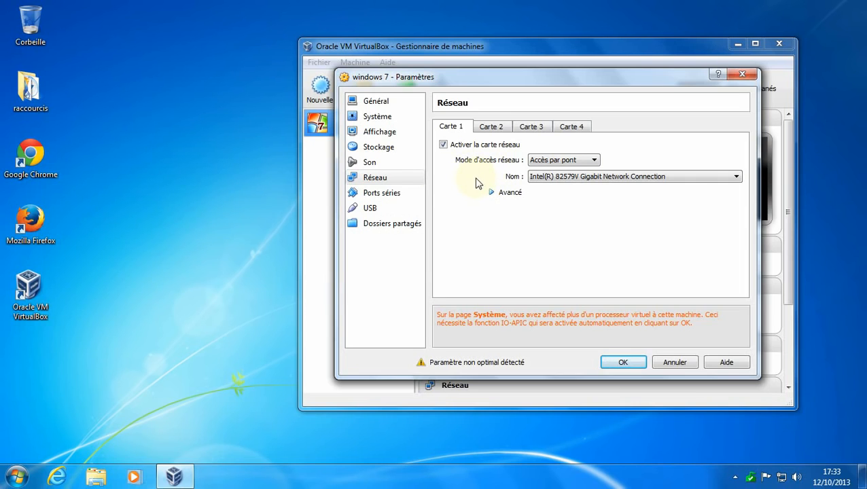
{"action": "left_click", "coordinate": [720, 180]}
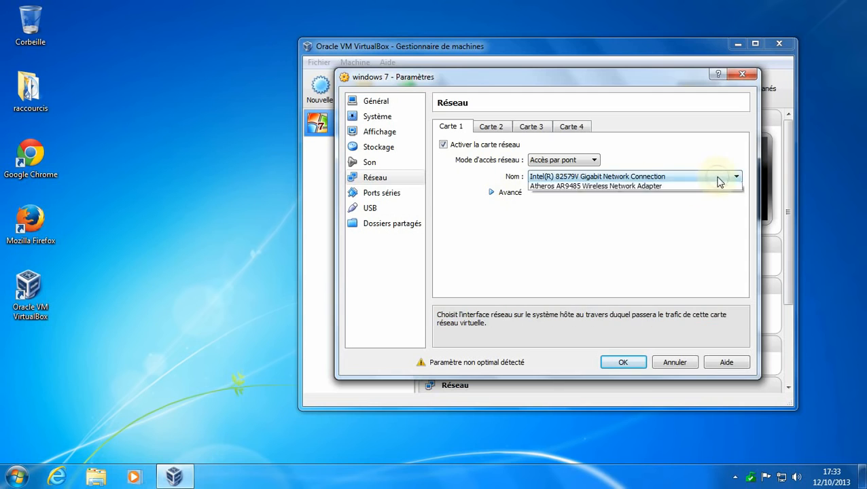
{"action": "left_click", "coordinate": [676, 155]}
{"action": "left_click", "coordinate": [492, 193]}
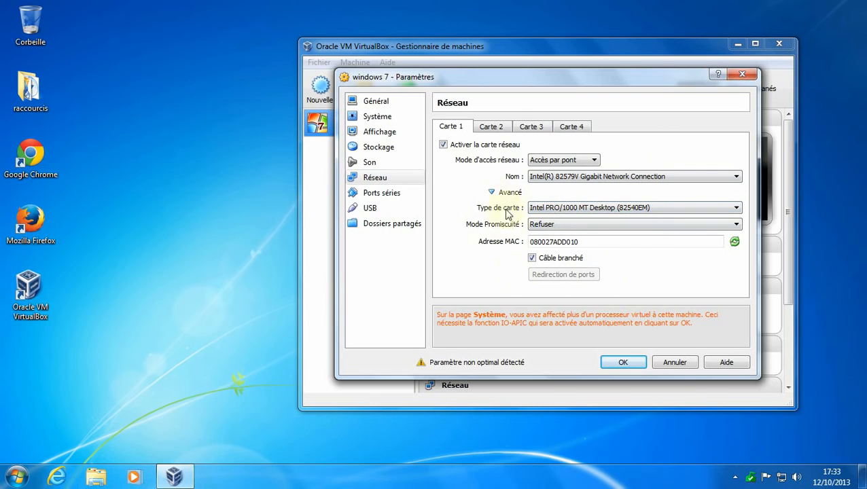
{"action": "left_click", "coordinate": [382, 194]}
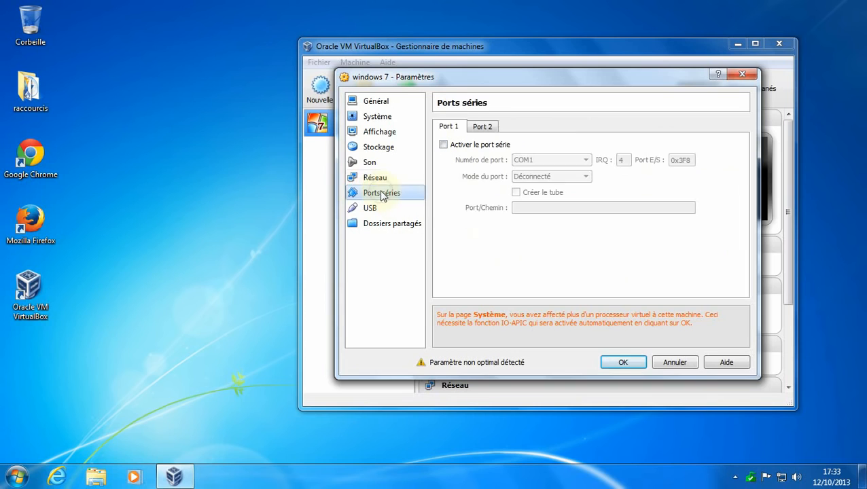
Look over the USB and shared folders pages, then save the settings with OK.
{"action": "left_click", "coordinate": [376, 210]}
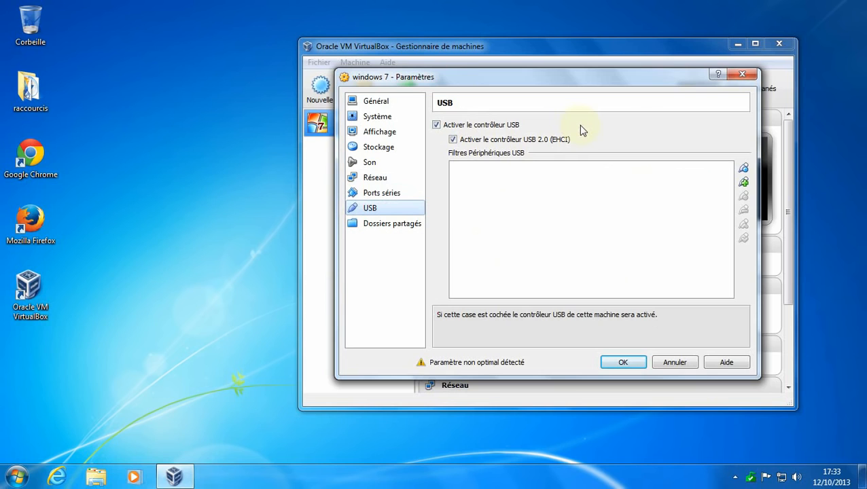
{"action": "left_click", "coordinate": [383, 226]}
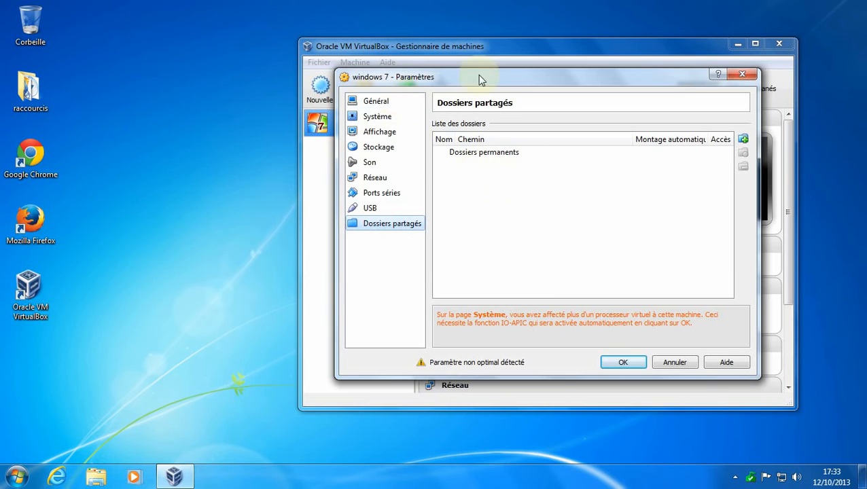
{"action": "left_click", "coordinate": [624, 362]}
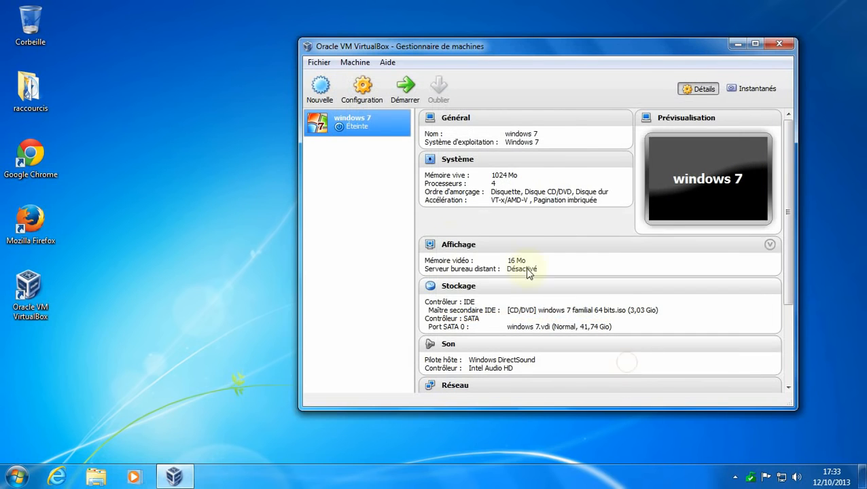
Start the windows 7 VM and permanently dismiss the keyboard-capture notice.
{"action": "left_click", "coordinate": [408, 87]}
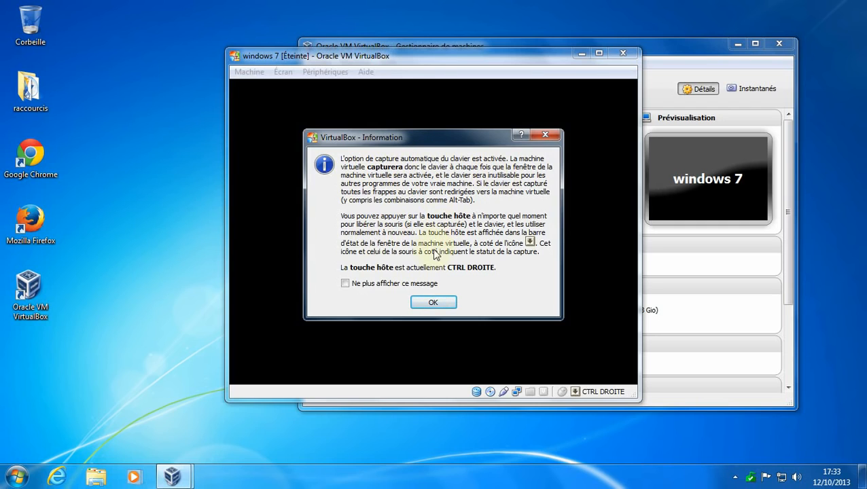
{"action": "left_click", "coordinate": [345, 284]}
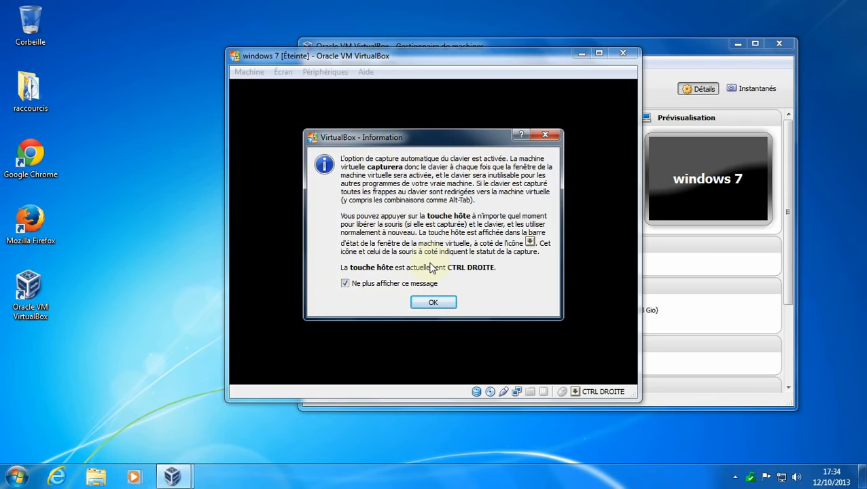
{"action": "left_click", "coordinate": [436, 303]}
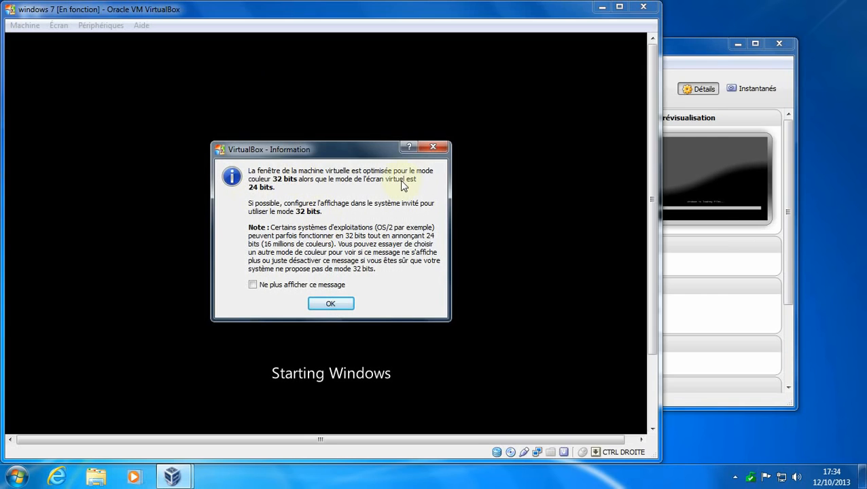
Permanently dismiss the colour-depth and mouse-integration notices and request full-screen mode.
{"action": "left_click", "coordinate": [253, 286]}
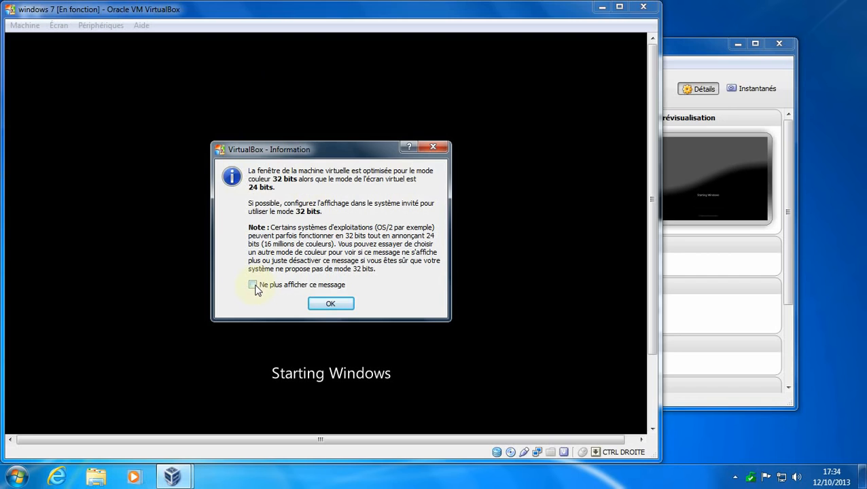
{"action": "left_click", "coordinate": [333, 304]}
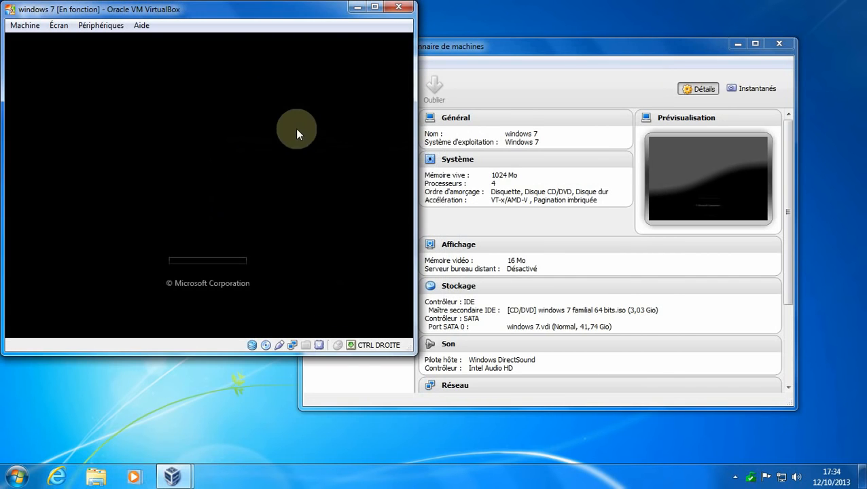
{"action": "left_click", "coordinate": [65, 29]}
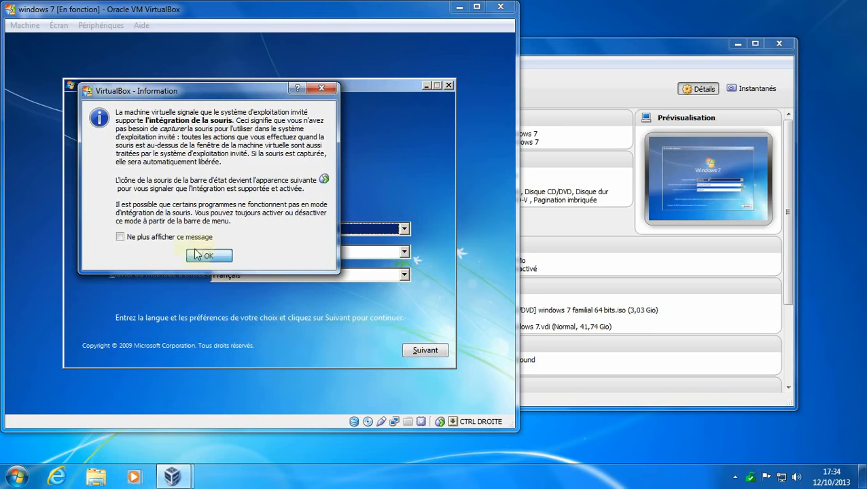
{"action": "left_click", "coordinate": [121, 237]}
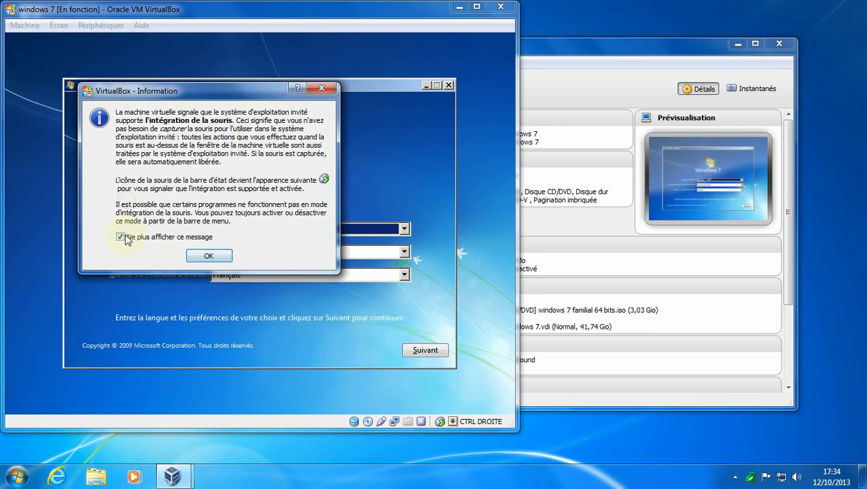
{"action": "left_click", "coordinate": [208, 254]}
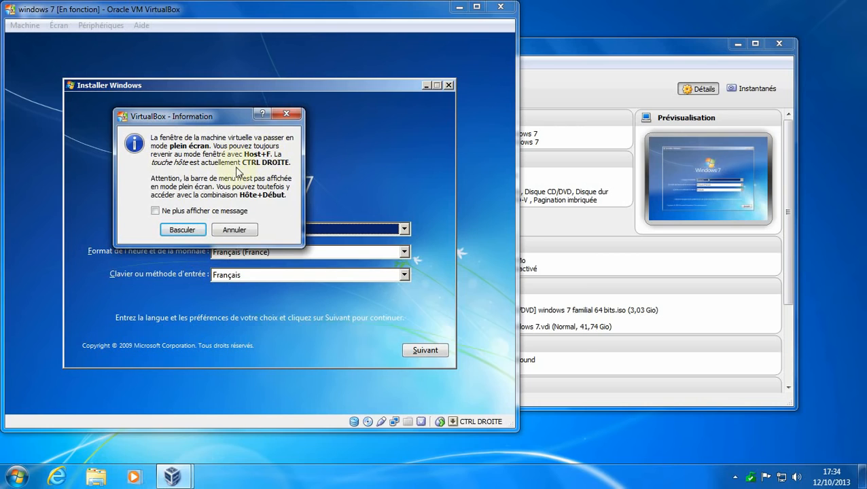
{"action": "left_click", "coordinate": [155, 211]}
Switch to full screen, accept the French language settings and choose Installer maintenant.
{"action": "left_click", "coordinate": [182, 230]}
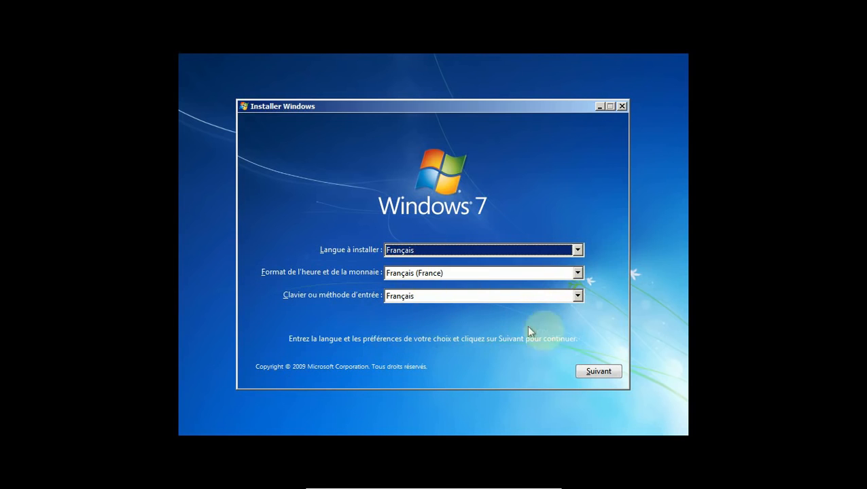
{"action": "left_click", "coordinate": [607, 373]}
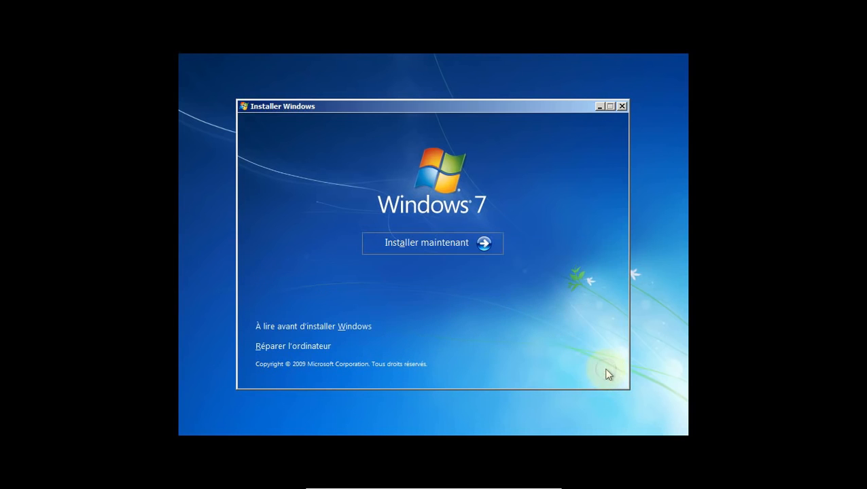
{"action": "left_click", "coordinate": [410, 243]}
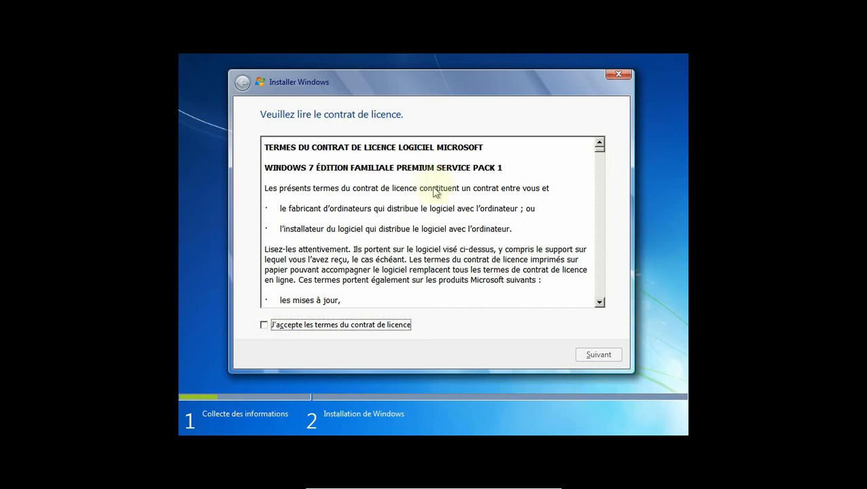
Accept the licence and run a custom install onto the 41.7 Go unallocated disk.
{"action": "left_click", "coordinate": [264, 326]}
{"action": "left_click", "coordinate": [593, 354]}
{"action": "left_click", "coordinate": [308, 237]}
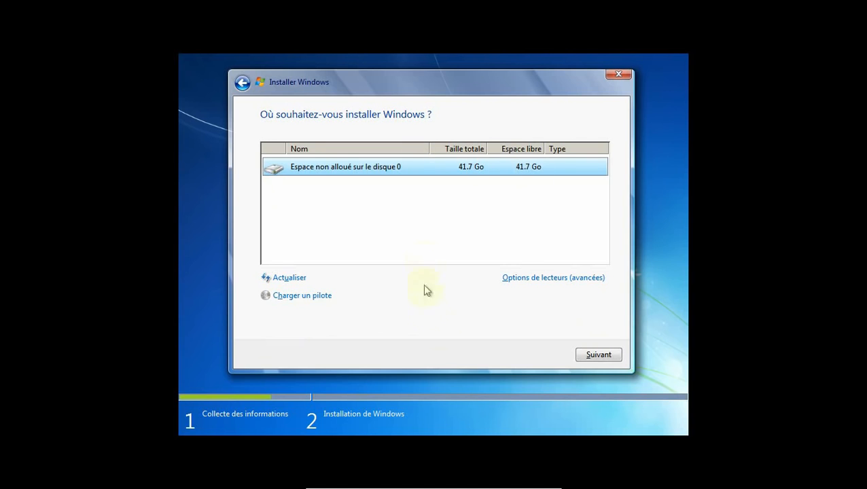
{"action": "left_click", "coordinate": [608, 358]}
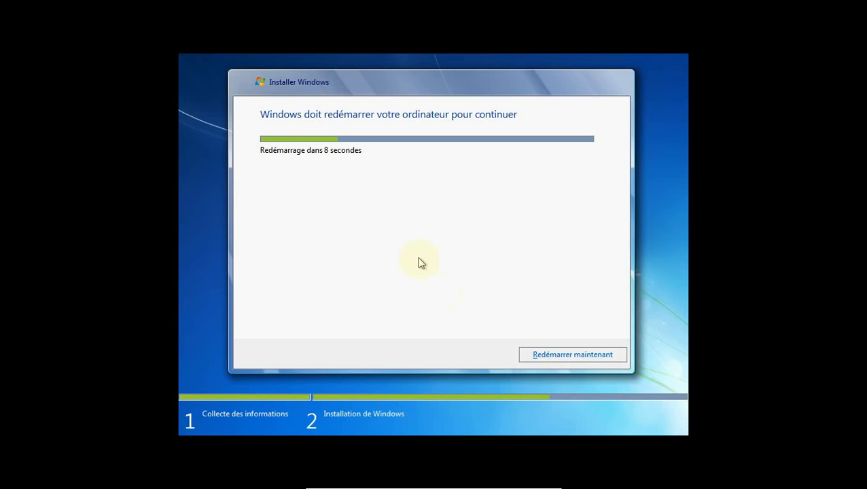
Restart the VM now and permanently dismiss the mouse-integration notice.
{"action": "left_click", "coordinate": [599, 358]}
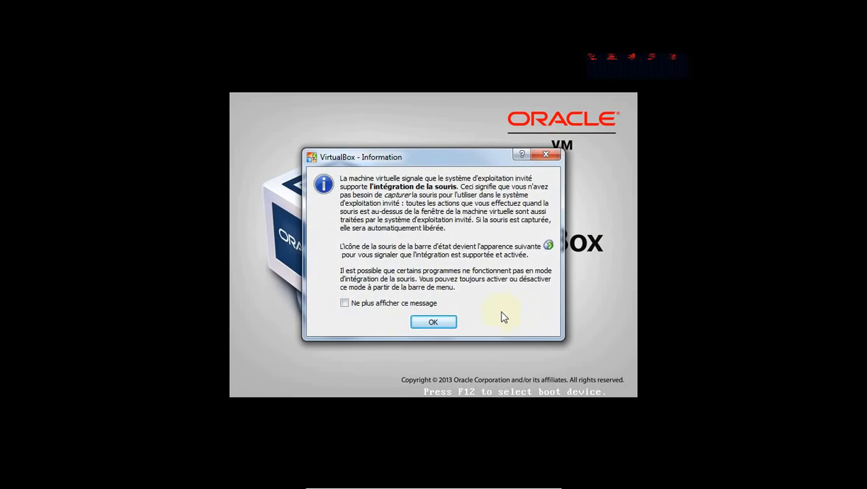
{"action": "left_click", "coordinate": [344, 303]}
{"action": "left_click", "coordinate": [441, 325]}
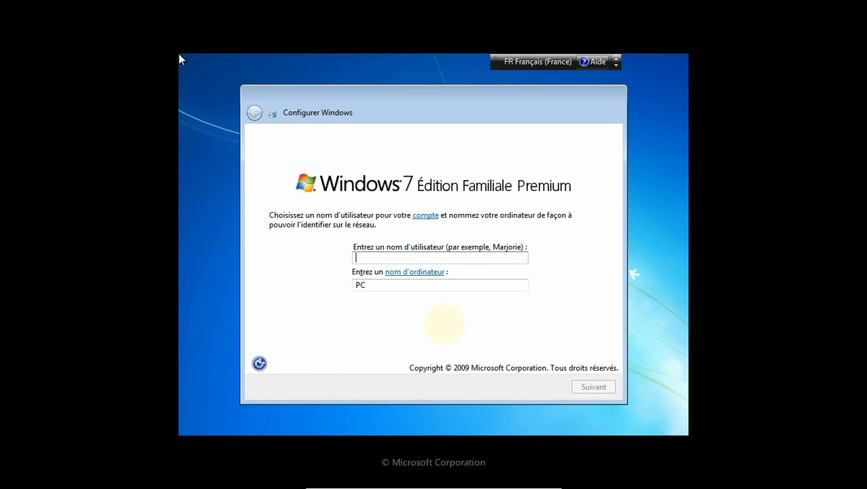
Replace the typed user name with 'test'.
{"action": "type", "text": "pcte"}
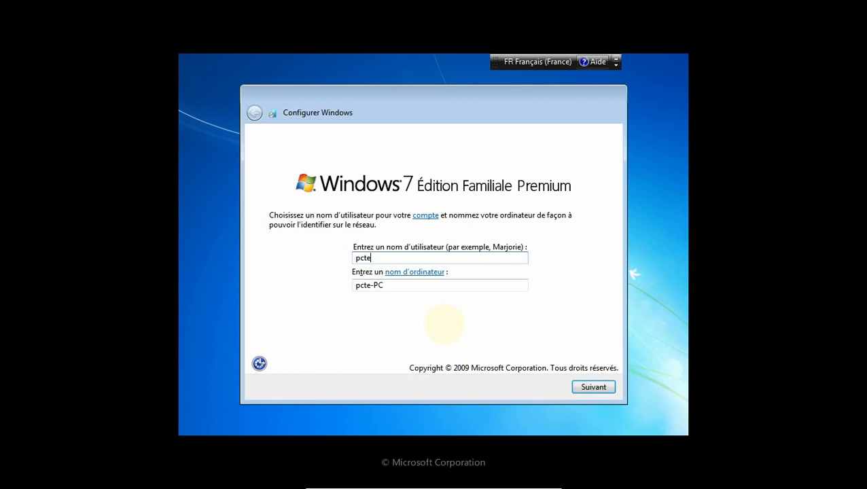
{"action": "type", "text": "st-virtualbox"}
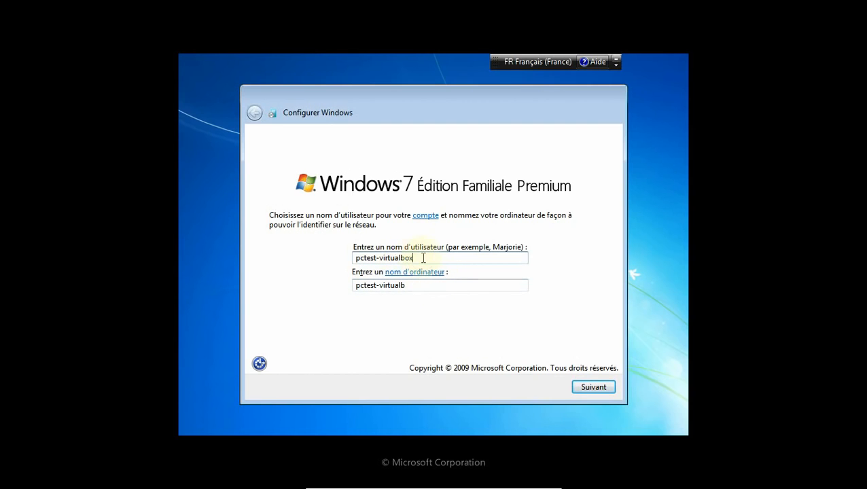
{"action": "left_click_drag", "start_coordinate": [420, 258], "coordinate": [328, 262]}
{"action": "key", "text": "BackSpace"}
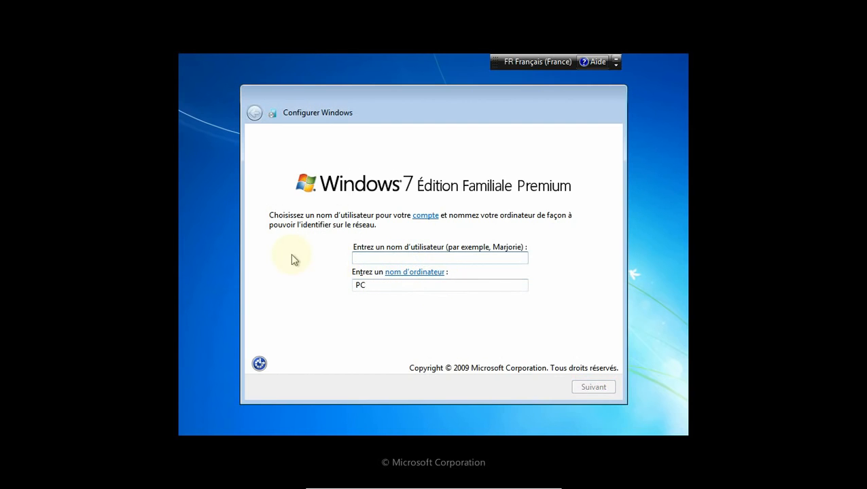
{"action": "type", "text": "test"}
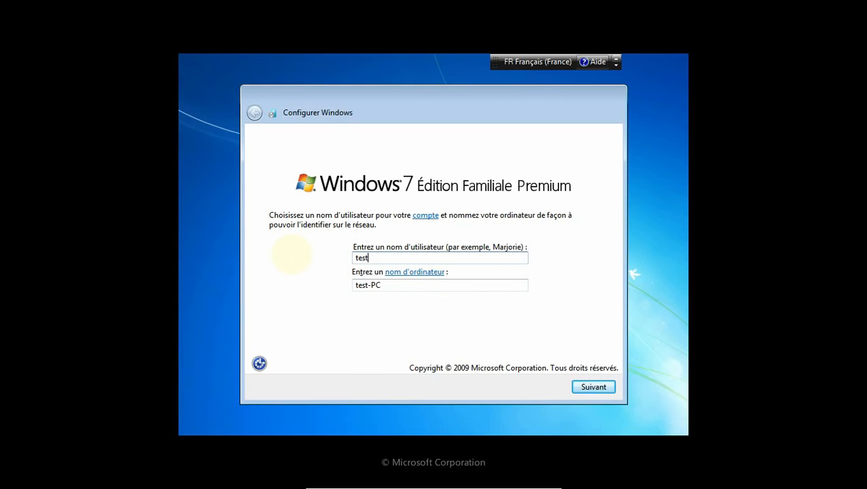
Change the computer name from test-PC to test-vb-PC and continue setup.
{"action": "double_click", "coordinate": [358, 286]}
{"action": "left_click", "coordinate": [372, 286]}
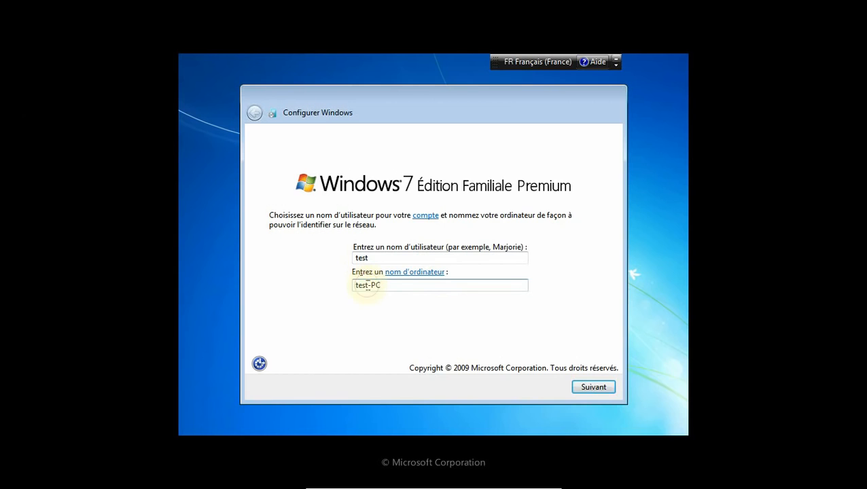
{"action": "type", "text": "-vb"}
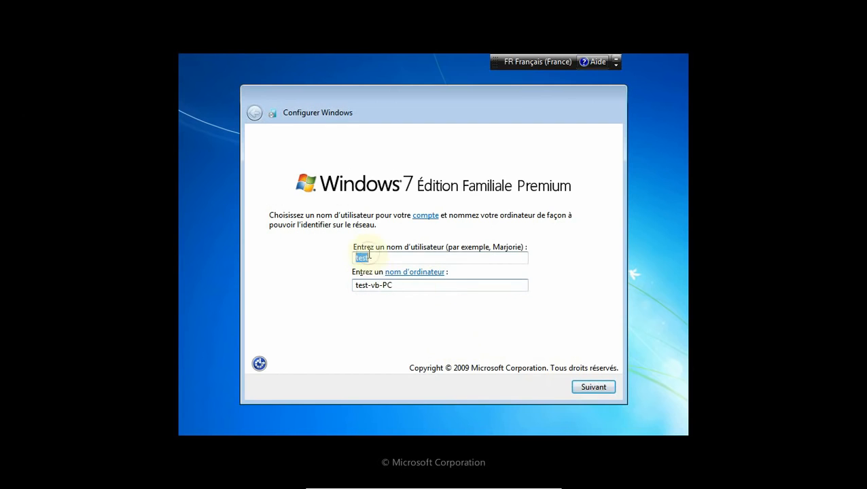
{"action": "double_click", "coordinate": [393, 286]}
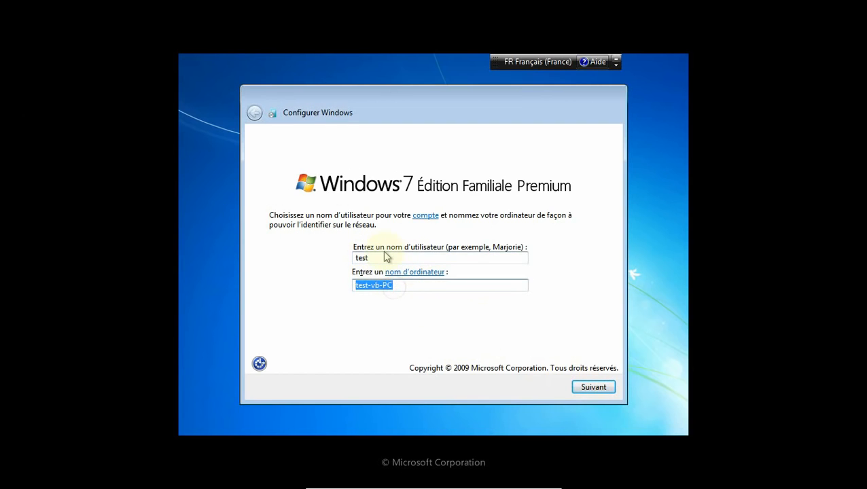
{"action": "double_click", "coordinate": [386, 258]}
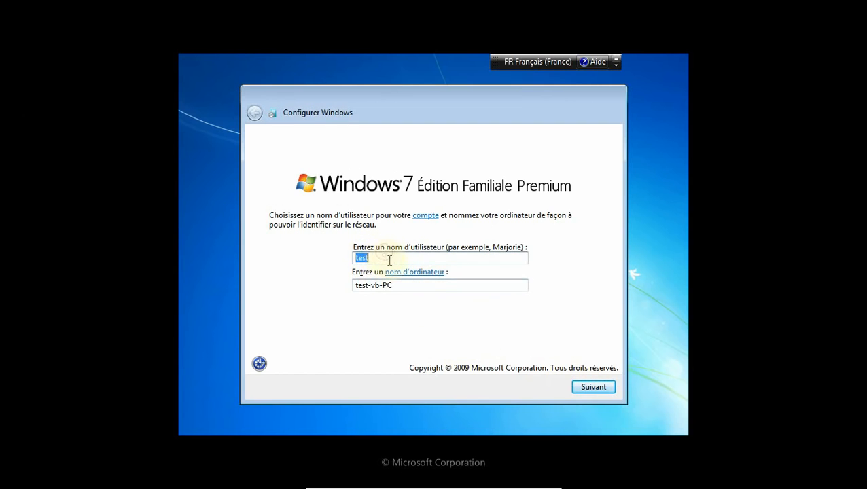
{"action": "double_click", "coordinate": [412, 286]}
{"action": "left_click", "coordinate": [593, 387]}
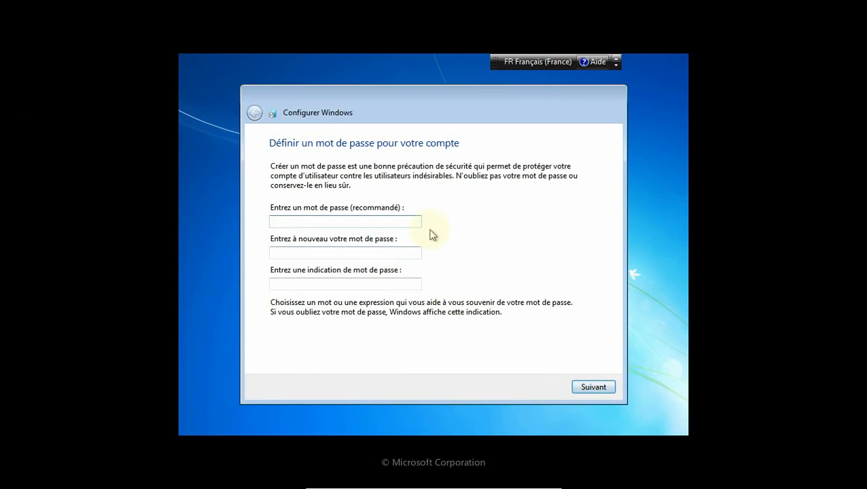
Enter and confirm the account password, add the hint 'et puis quoi', and continue.
{"action": "type", "text": "••••••••"}
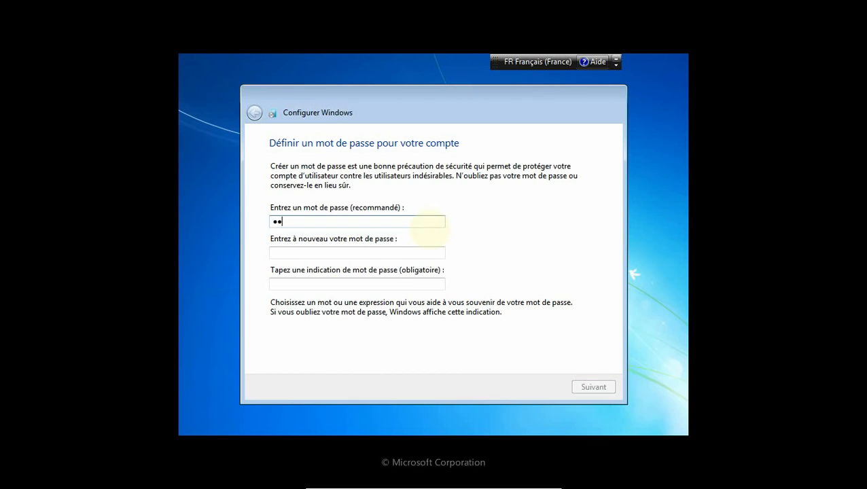
{"action": "left_click", "coordinate": [379, 252]}
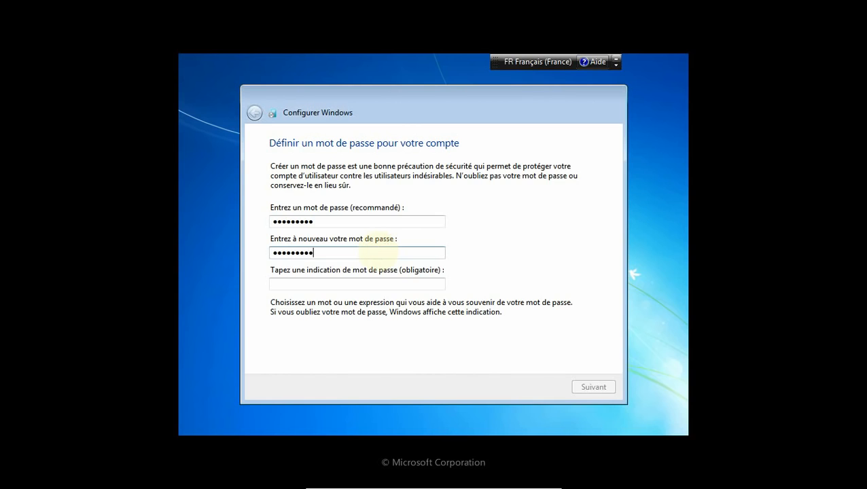
{"action": "left_click", "coordinate": [299, 284]}
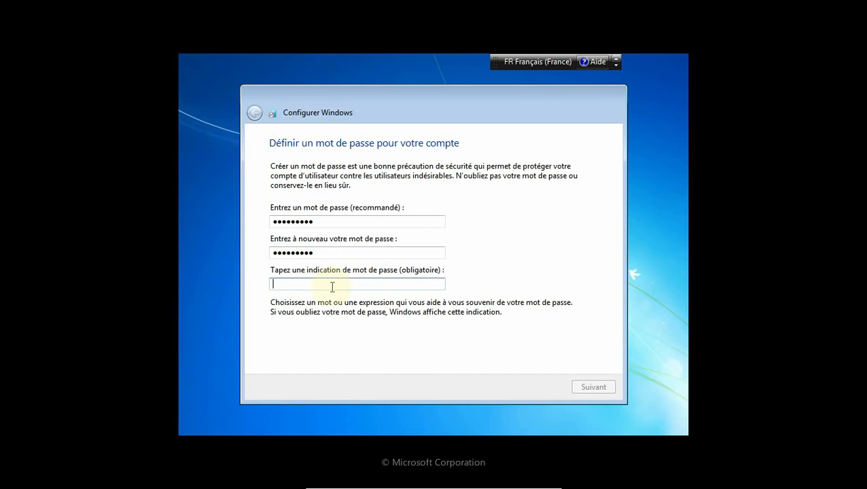
{"action": "type", "text": "et"}
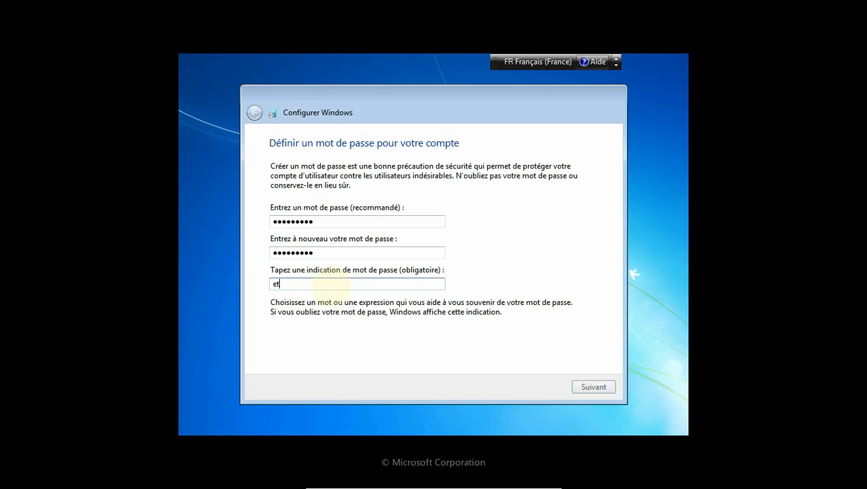
{"action": "type", "text": " puis quoi encore ????"}
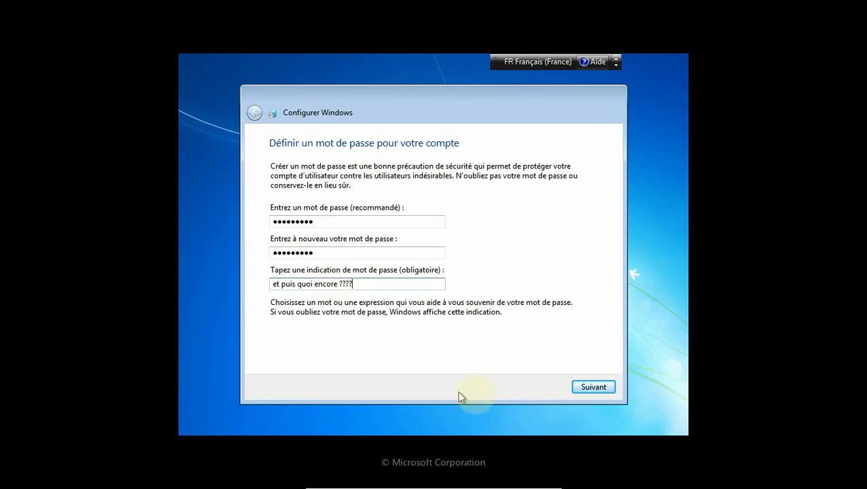
{"action": "left_click", "coordinate": [592, 387]}
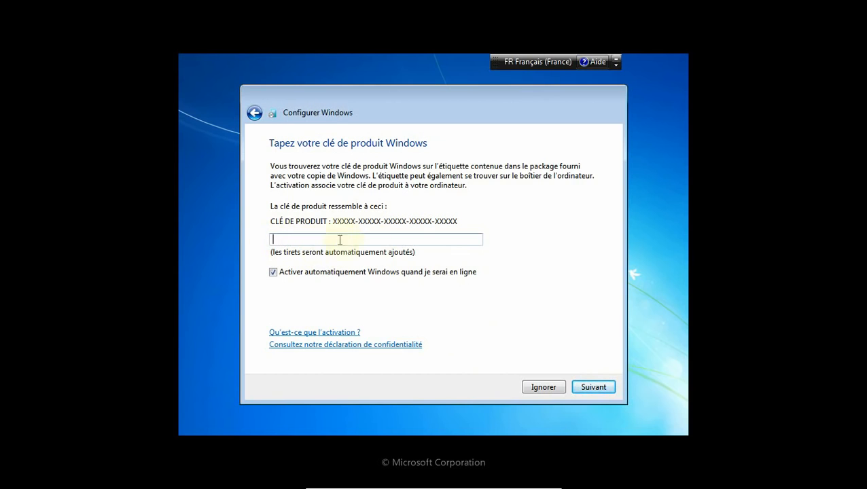
Turn off automatic online activation and skip the product key.
{"action": "left_click", "coordinate": [274, 273]}
{"action": "left_click", "coordinate": [593, 388]}
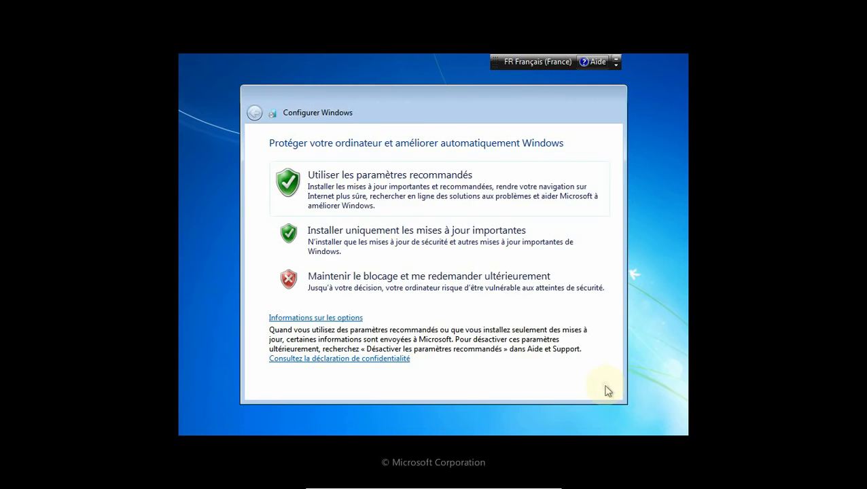
Choose recommended settings, accept the date and time, and pick Réseau domestique.
{"action": "left_click", "coordinate": [358, 176]}
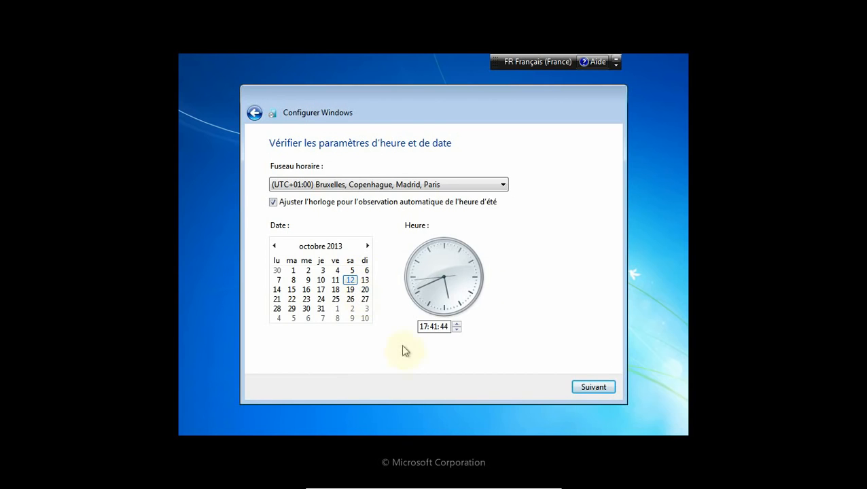
{"action": "left_click", "coordinate": [594, 387]}
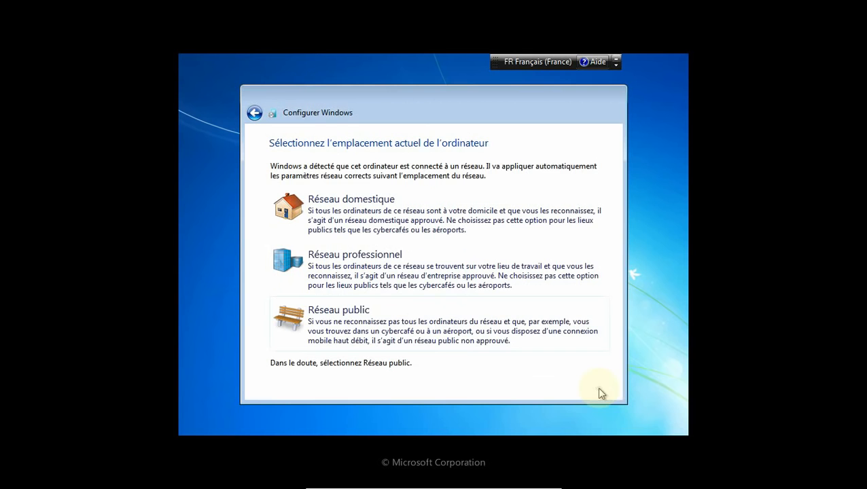
{"action": "left_click", "coordinate": [349, 204]}
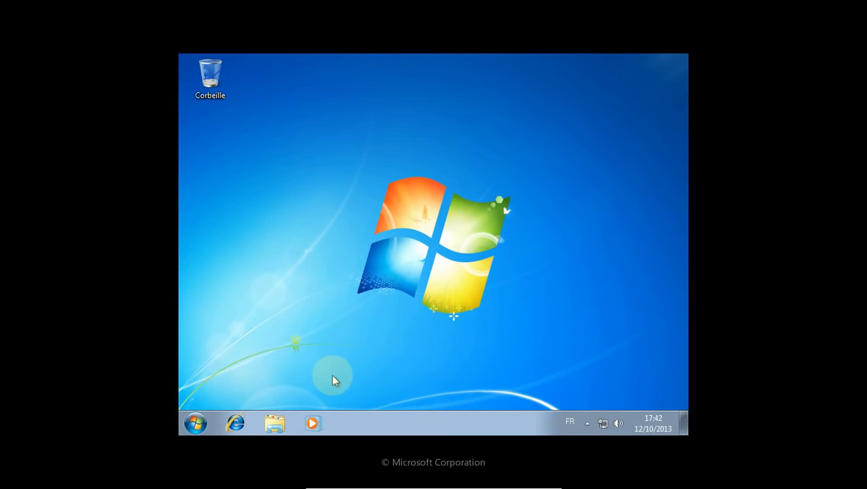
{"action": "left_click", "coordinate": [205, 426]}
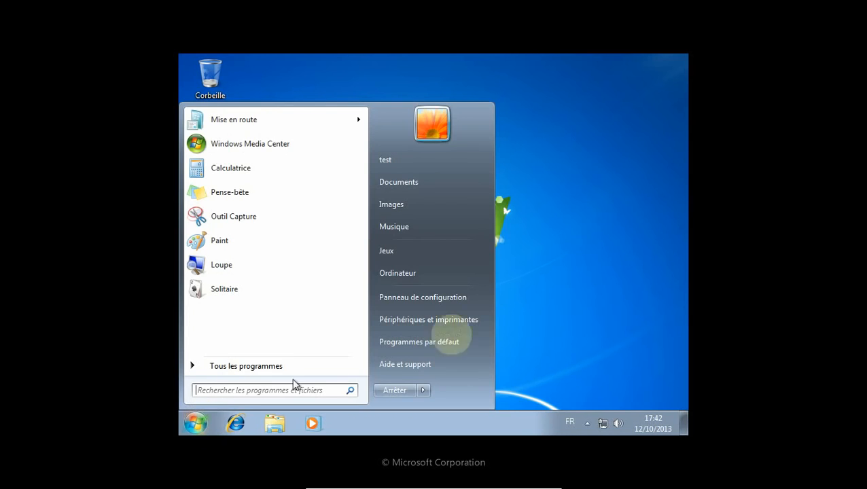
{"action": "left_click", "coordinate": [442, 299]}
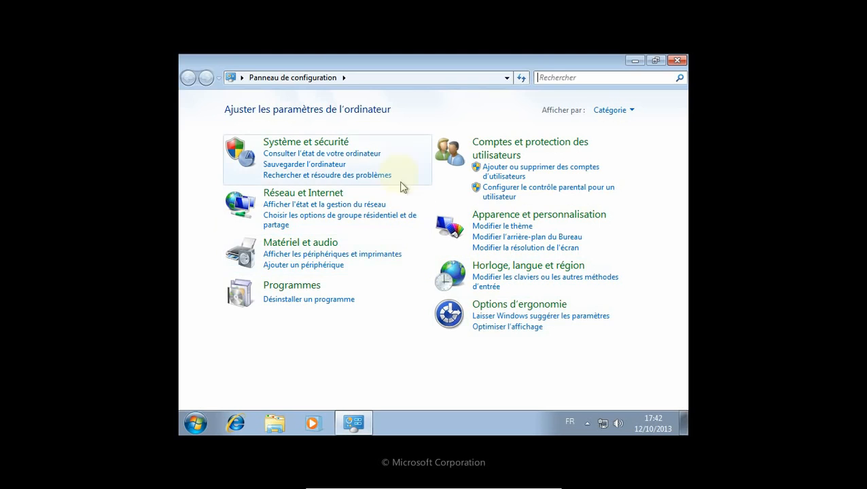
{"action": "left_click", "coordinate": [323, 142]}
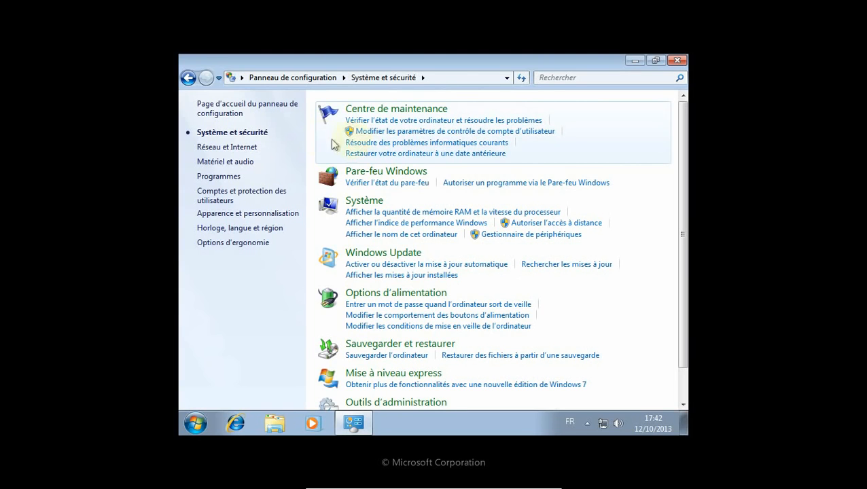
{"action": "left_click", "coordinate": [406, 256]}
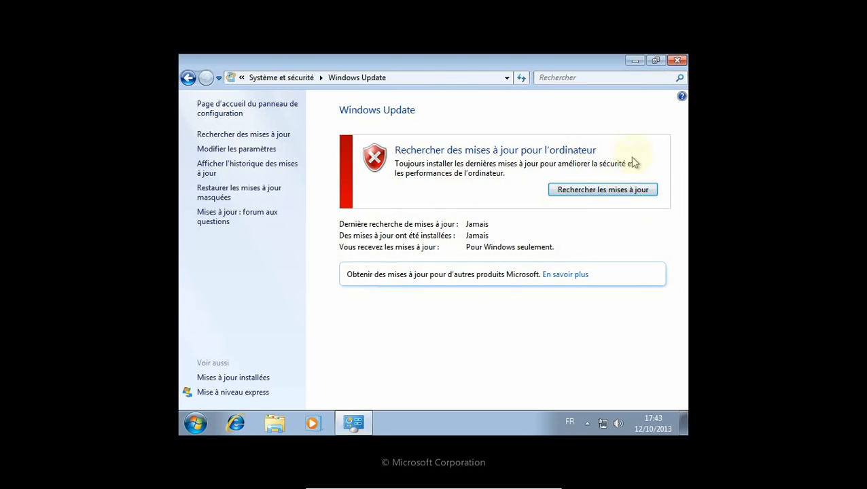
{"action": "left_click", "coordinate": [677, 60]}
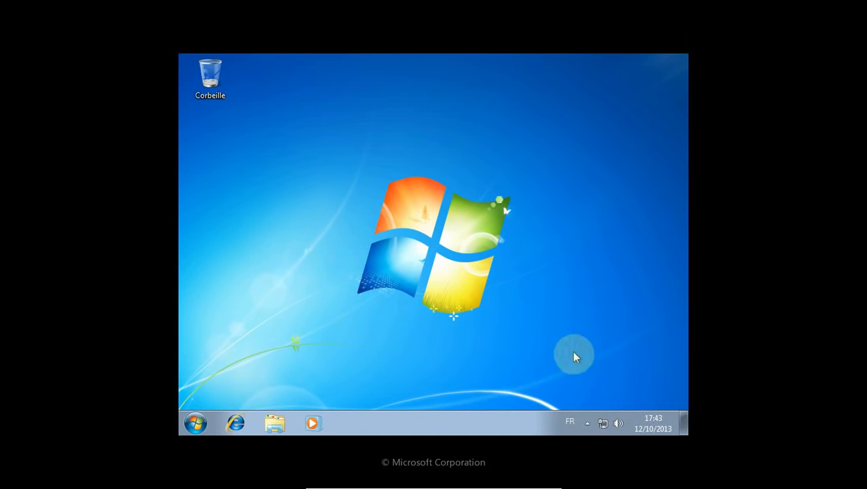
Open the local connection's TCP/IPv4 properties from Network and Sharing Center, then cancel unchanged.
{"action": "right_click", "coordinate": [603, 424]}
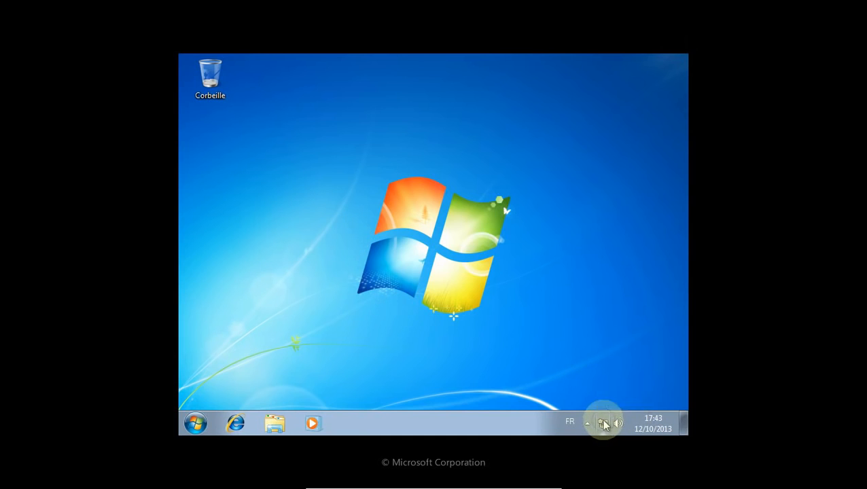
{"action": "left_click", "coordinate": [603, 411]}
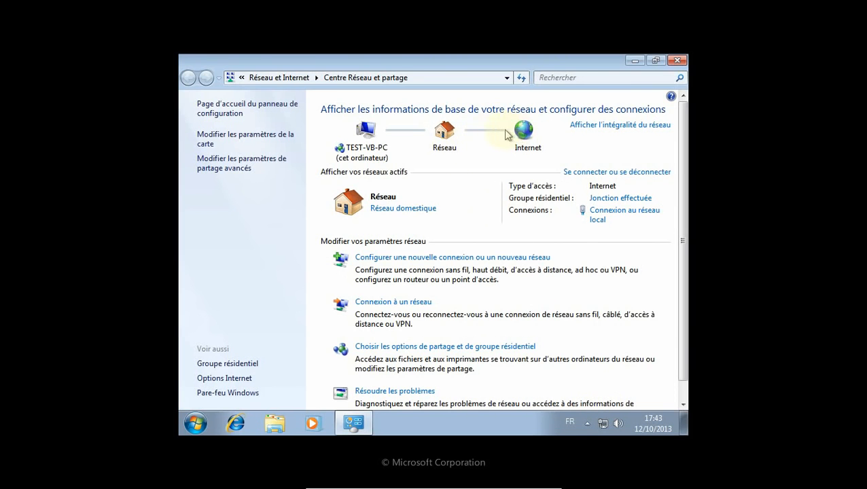
{"action": "left_click", "coordinate": [604, 212]}
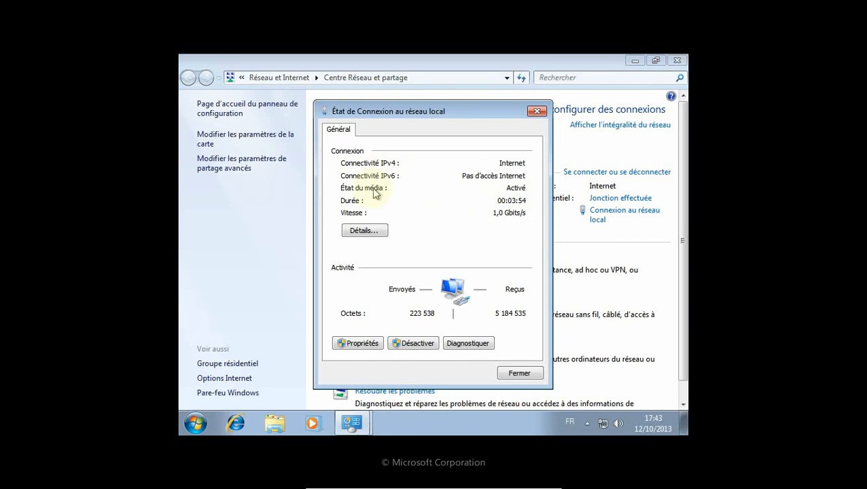
{"action": "left_click", "coordinate": [362, 343]}
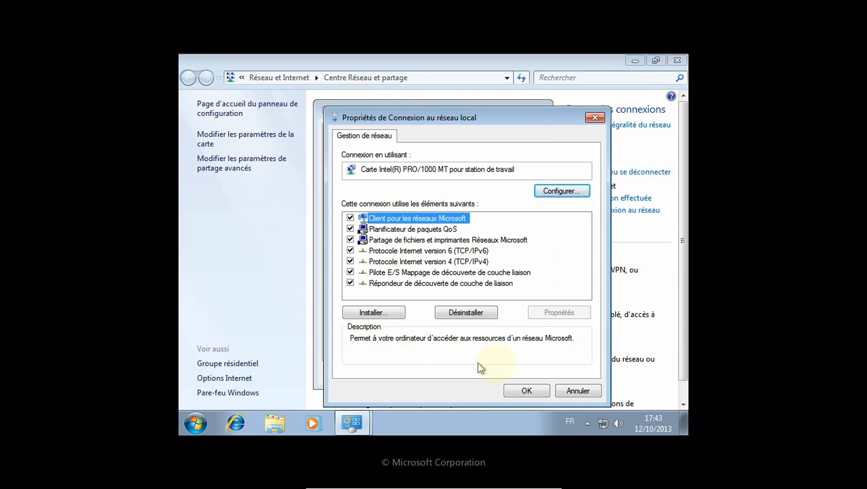
{"action": "left_click", "coordinate": [431, 264]}
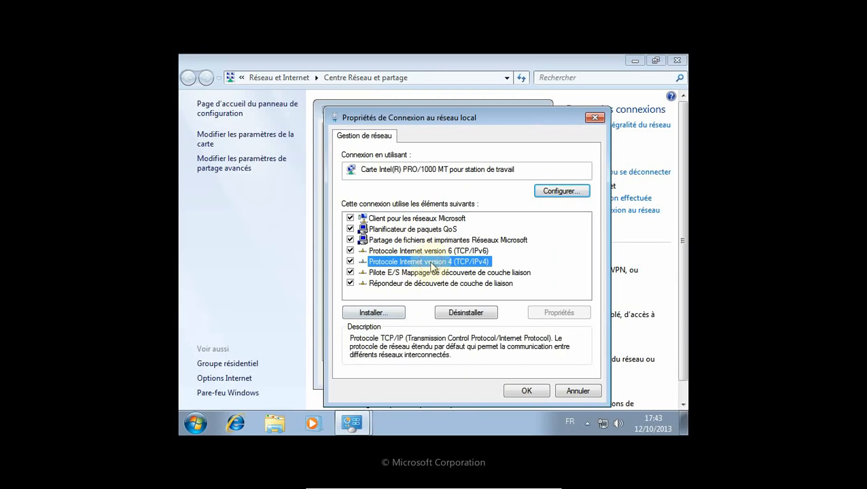
{"action": "left_click", "coordinate": [550, 314]}
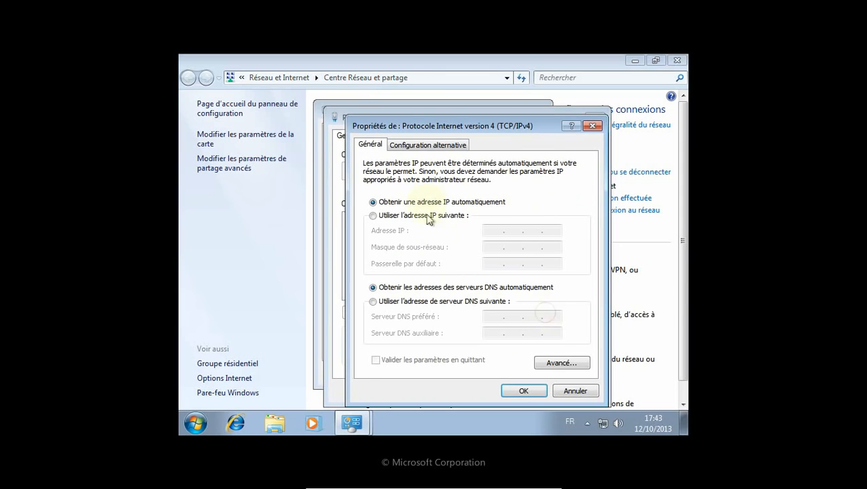
{"action": "left_click", "coordinate": [576, 392]}
{"action": "left_click", "coordinate": [575, 391]}
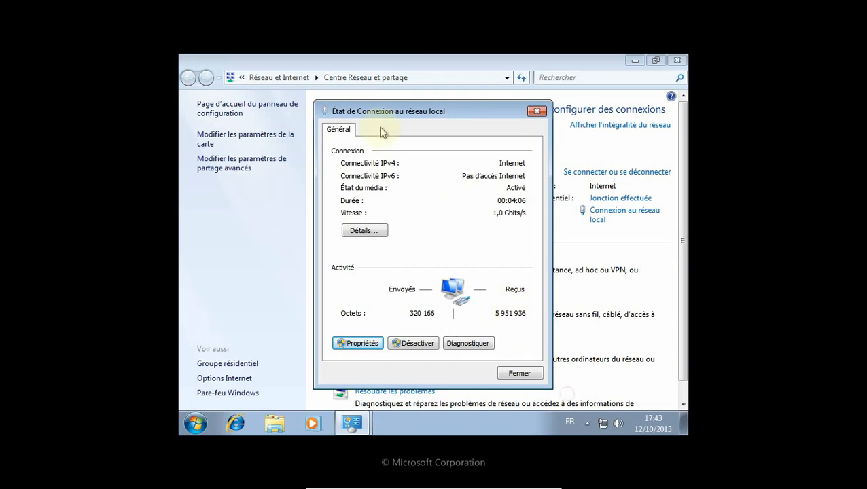
Read the IPv4 address 192.168.2.102 in connection details and close all network windows.
{"action": "left_click", "coordinate": [364, 231]}
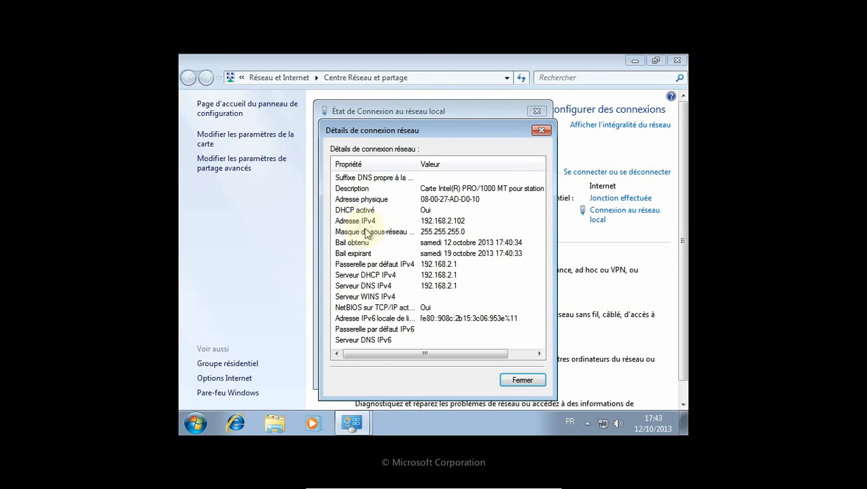
{"action": "left_click", "coordinate": [435, 223]}
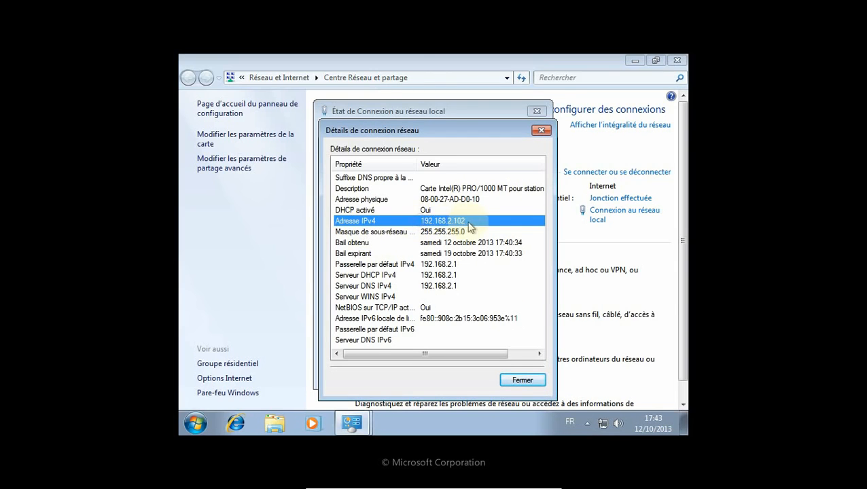
{"action": "left_click", "coordinate": [526, 381]}
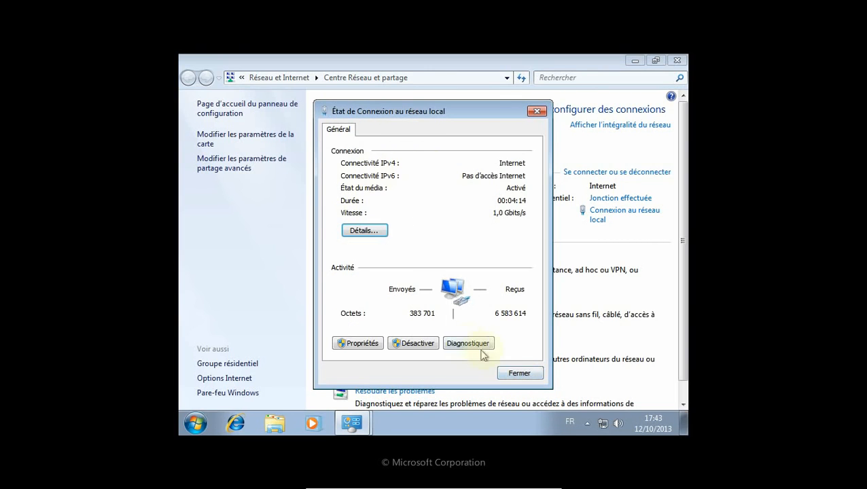
{"action": "left_click", "coordinate": [514, 373]}
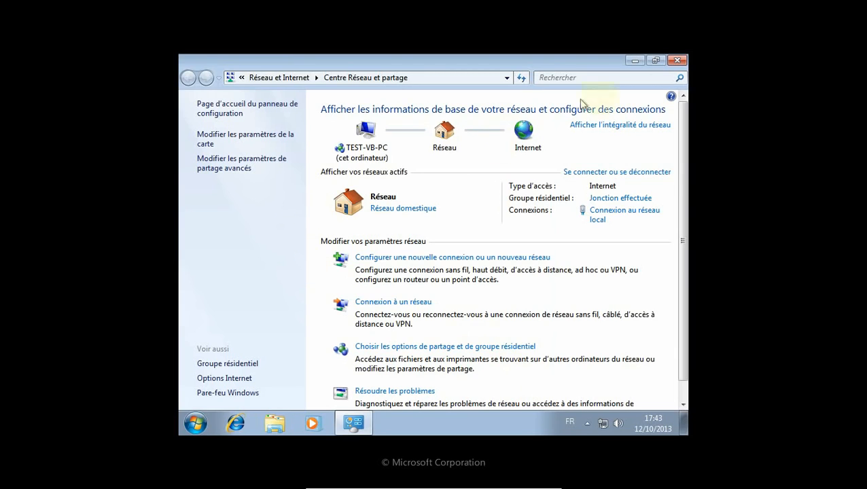
{"action": "left_click", "coordinate": [681, 62]}
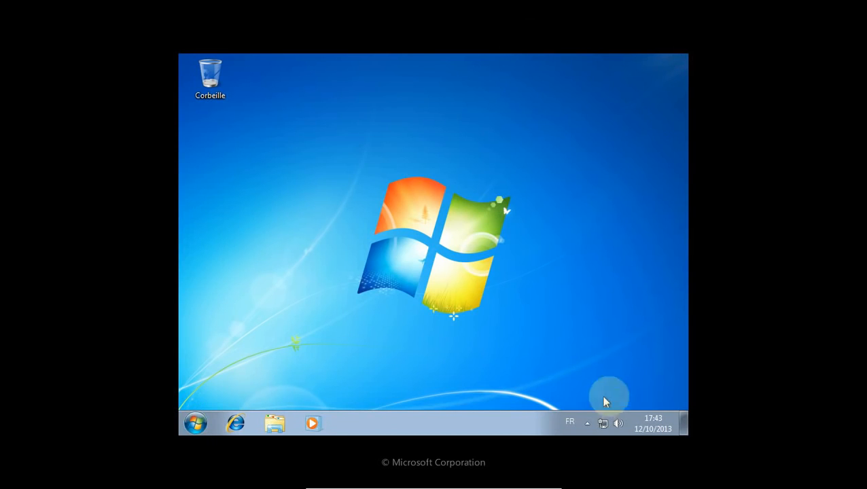
Make homegroup connections use user accounts and passwords, save, and log off.
{"action": "right_click", "coordinate": [603, 425]}
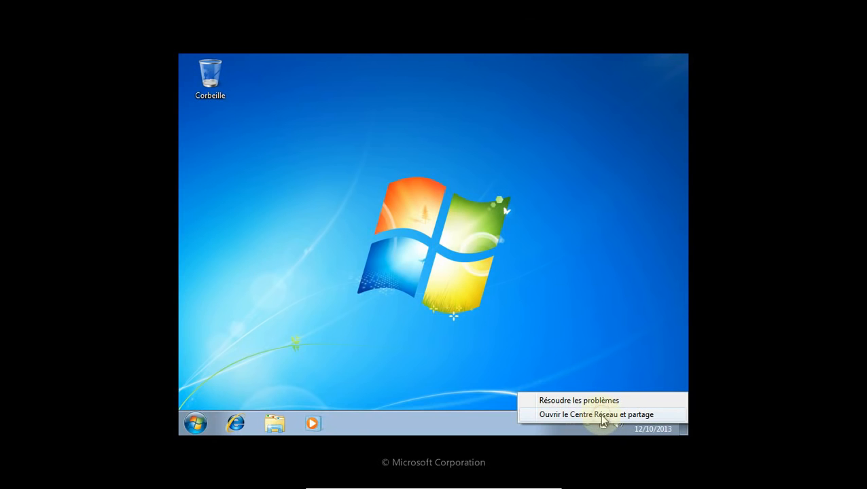
{"action": "left_click", "coordinate": [603, 415]}
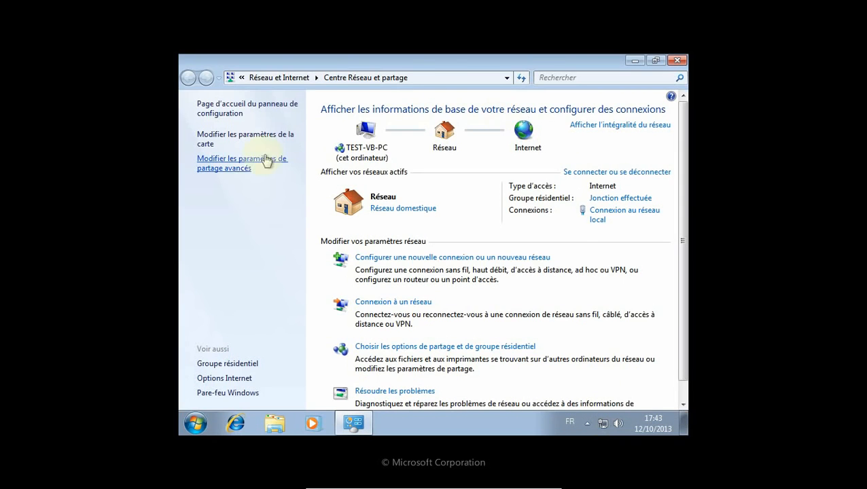
{"action": "left_click", "coordinate": [233, 166]}
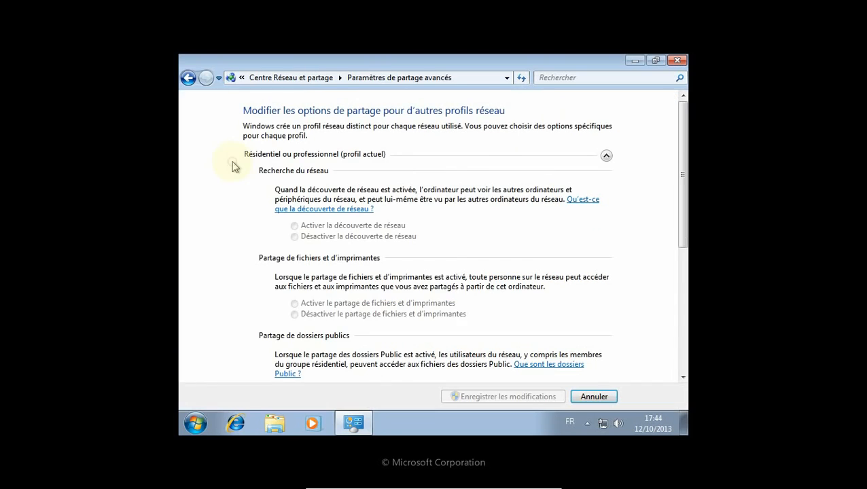
{"action": "left_click_drag", "start_coordinate": [681, 166], "coordinate": [682, 345]}
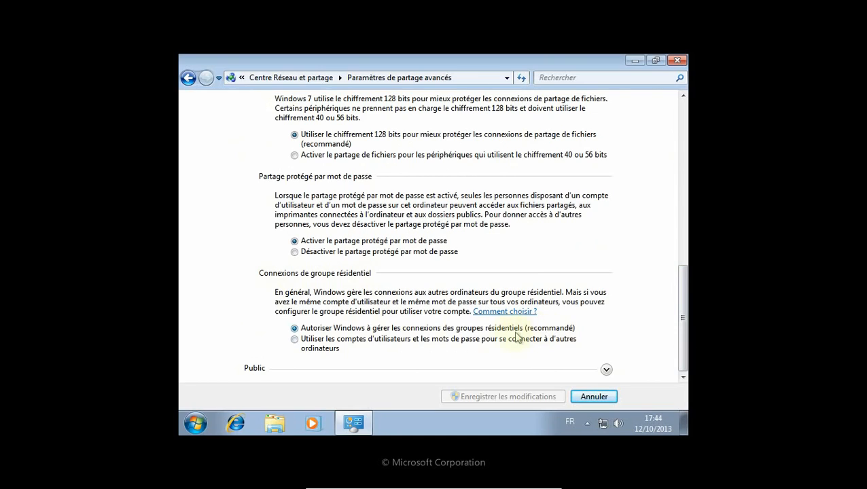
{"action": "left_click", "coordinate": [295, 341]}
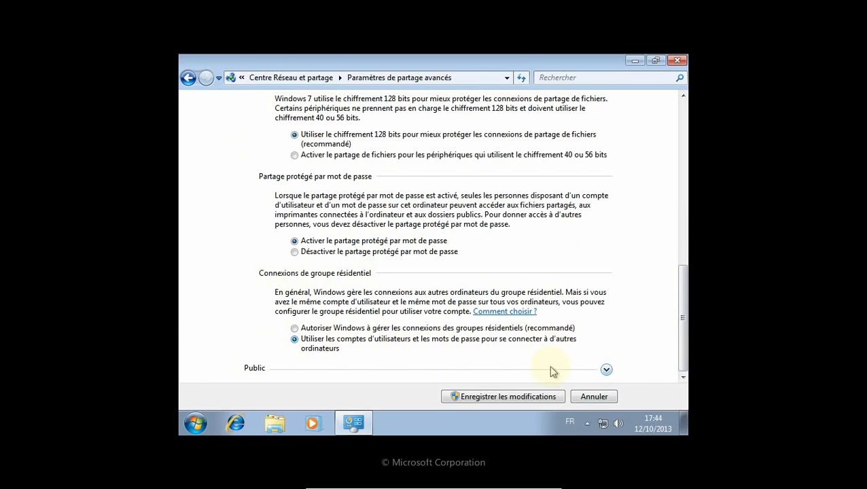
{"action": "left_click", "coordinate": [499, 398]}
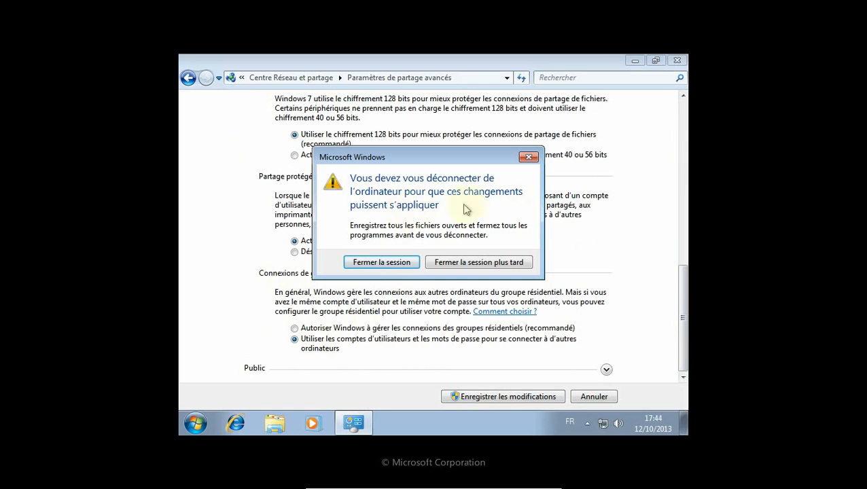
{"action": "left_click", "coordinate": [394, 262]}
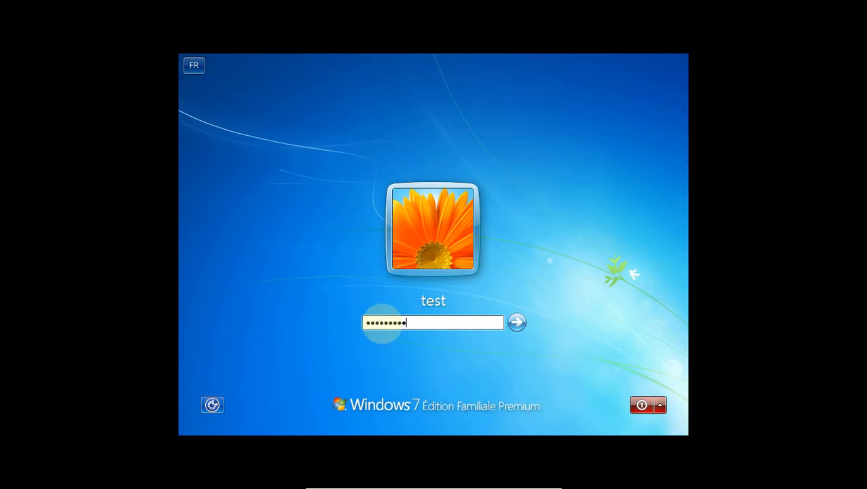
Log back into the test account and bring up the Start menu.
{"action": "key", "text": "Return"}
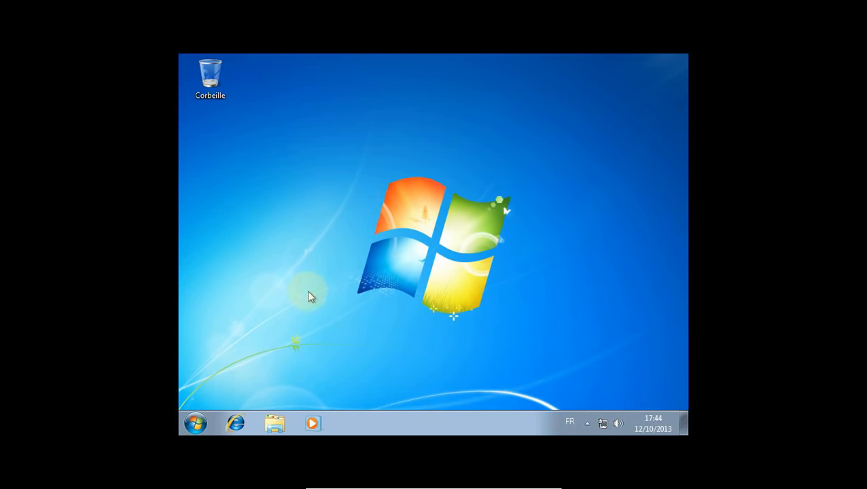
{"action": "left_click", "coordinate": [197, 424]}
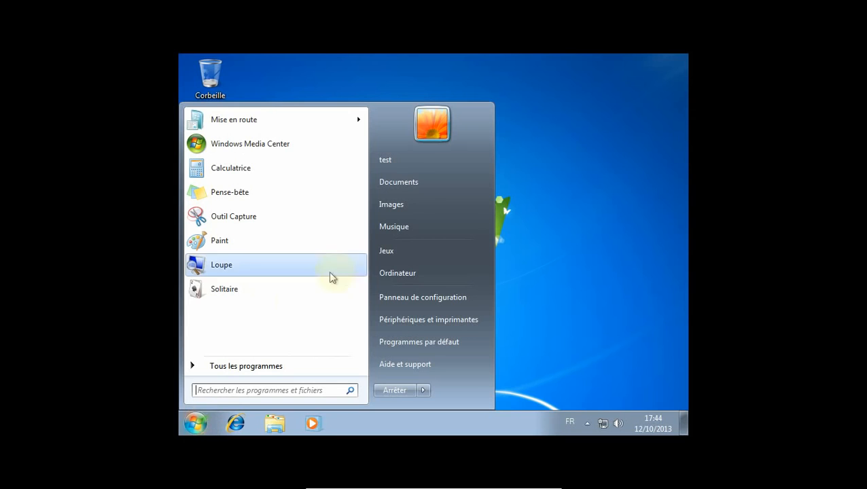
Create a folder named partage on the C: drive and open it.
{"action": "left_click", "coordinate": [400, 277]}
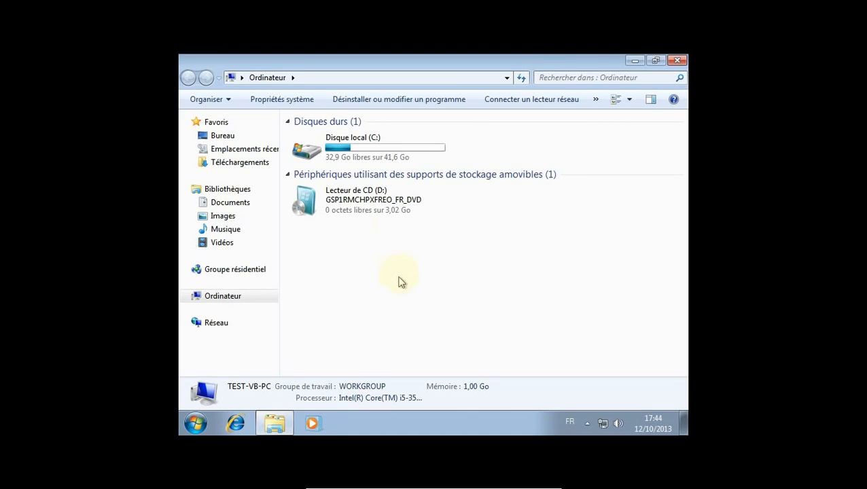
{"action": "double_click", "coordinate": [313, 148]}
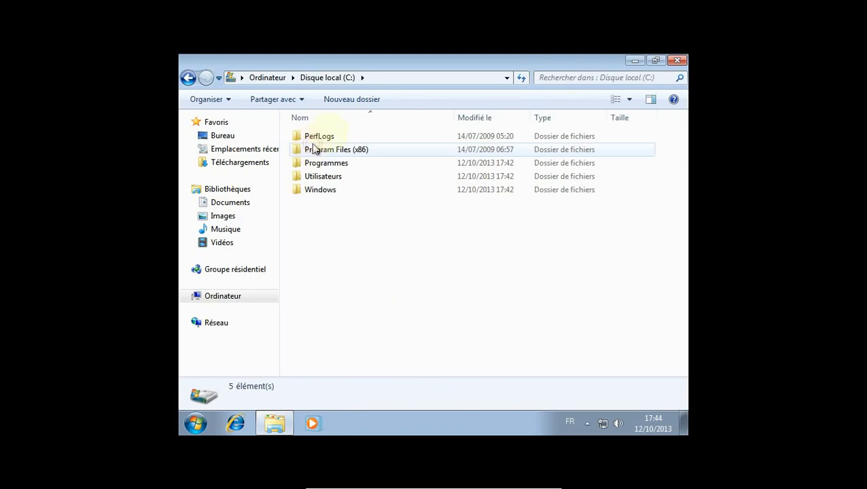
{"action": "left_click", "coordinate": [351, 100]}
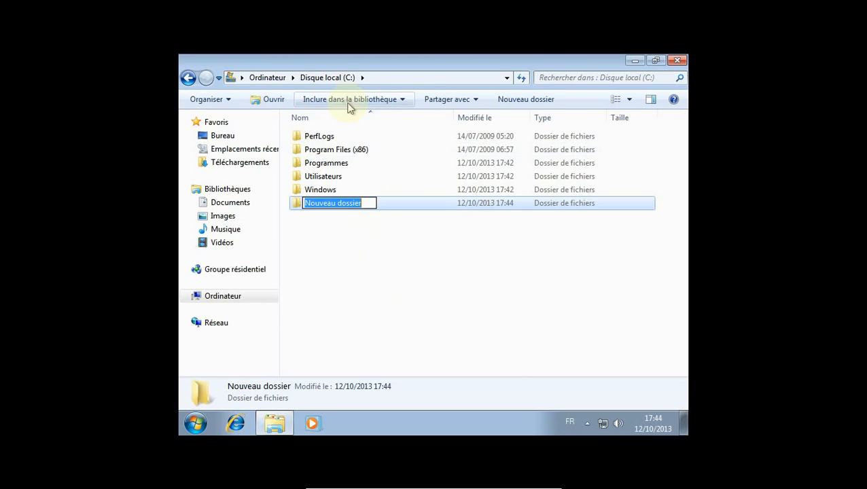
{"action": "type", "text": "partag"}
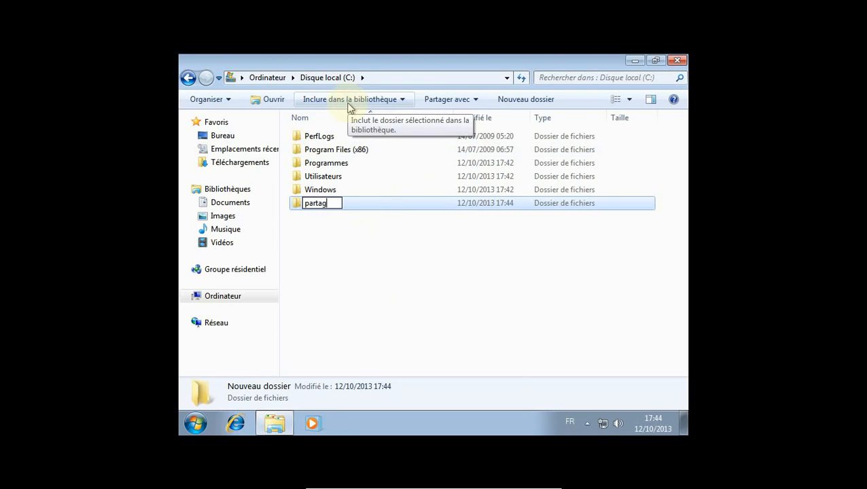
{"action": "type", "text": "e"}
{"action": "left_click", "coordinate": [312, 297]}
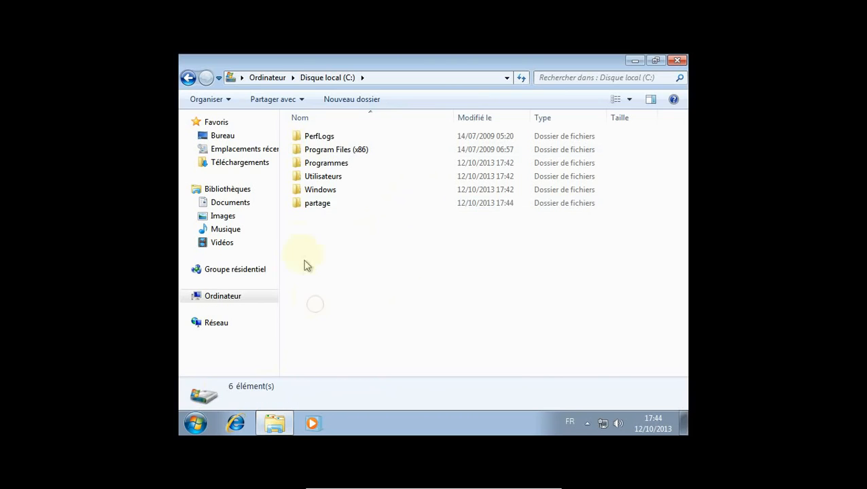
{"action": "double_click", "coordinate": [312, 203]}
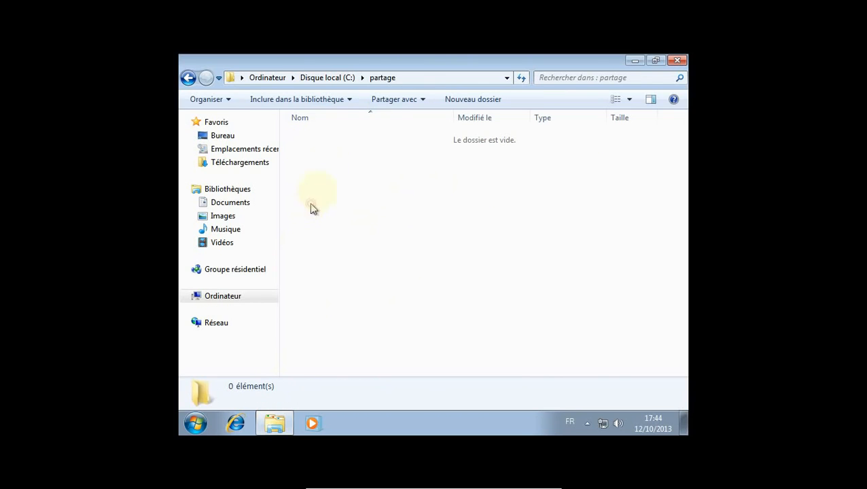
Create text file essai in partage with sample text, save it, and close Explorer.
{"action": "right_click", "coordinate": [327, 167]}
{"action": "mouse_move", "coordinate": [385, 321]}
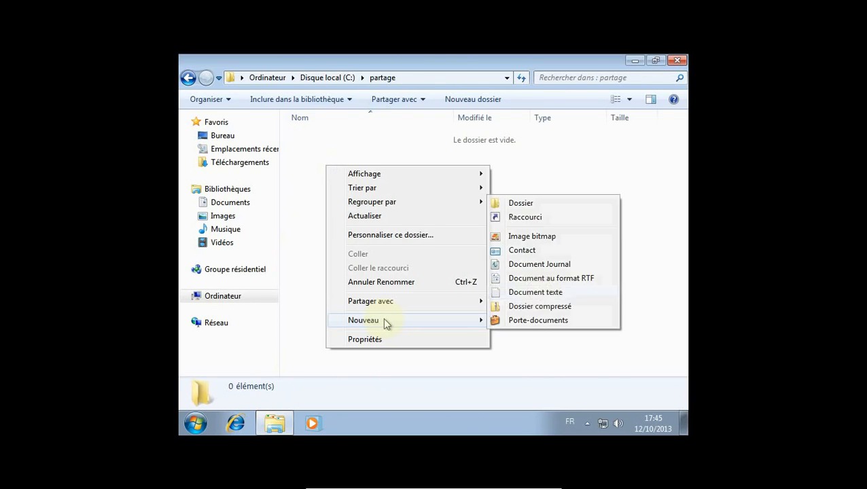
{"action": "left_click", "coordinate": [540, 292]}
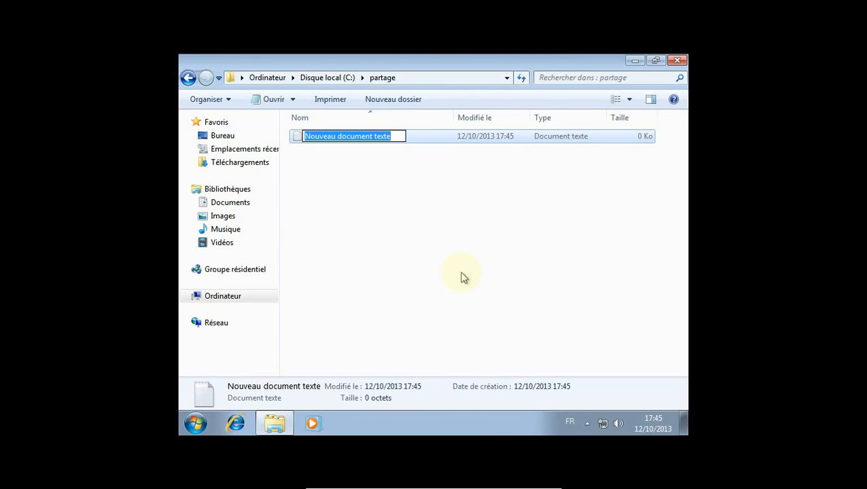
{"action": "type", "text": "essai"}
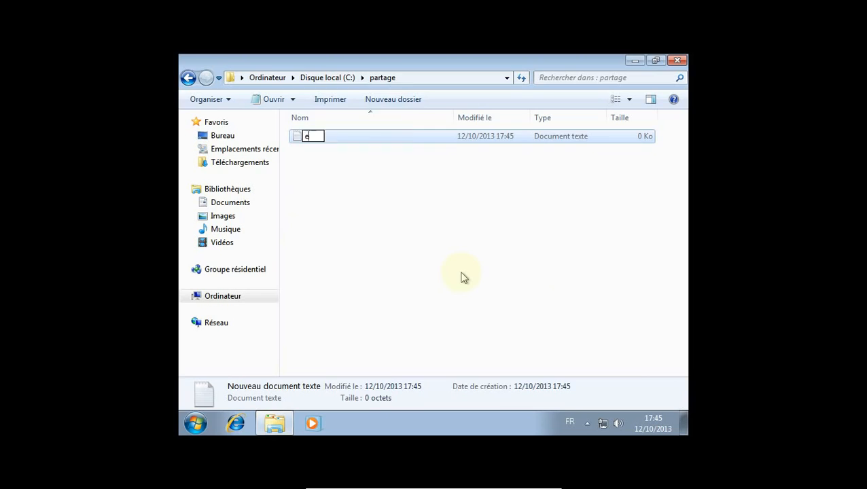
{"action": "key", "text": "Return"}
{"action": "key", "text": "Return"}
{"action": "type", "text": "dlkfjlsjdflmjqslmdfjlmqsjdflmjqsdlmfjqslmd"}
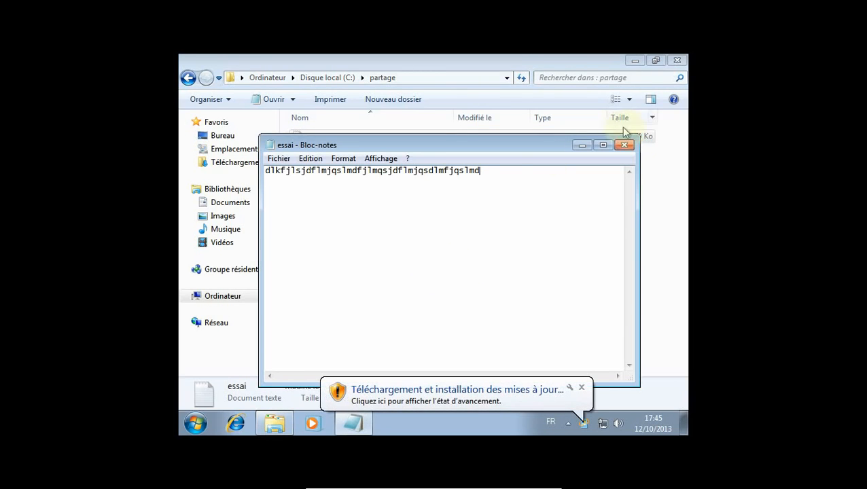
{"action": "left_click", "coordinate": [627, 146]}
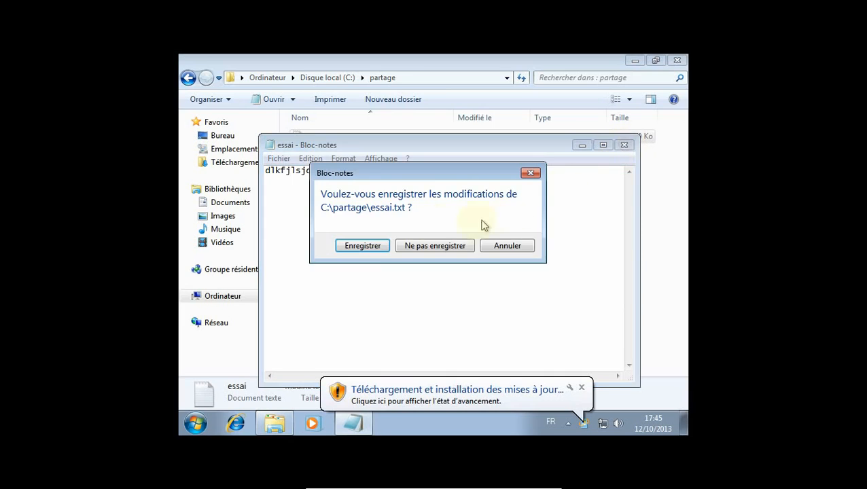
{"action": "left_click", "coordinate": [371, 251]}
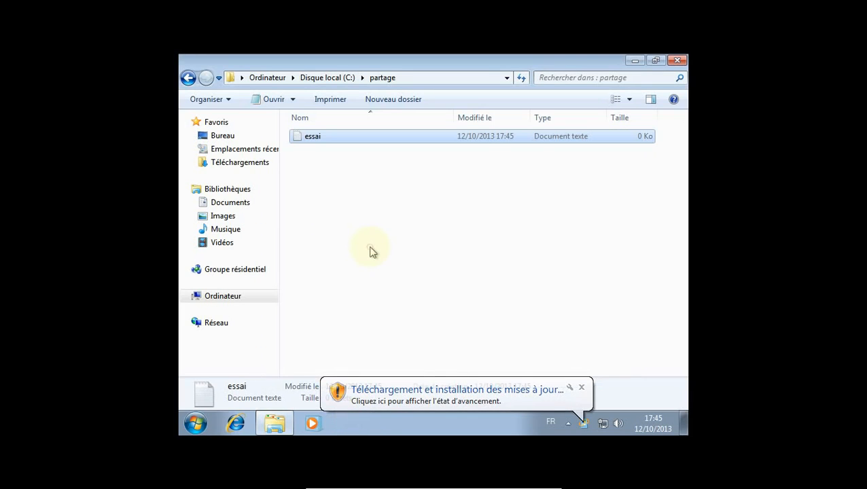
{"action": "left_click", "coordinate": [678, 60]}
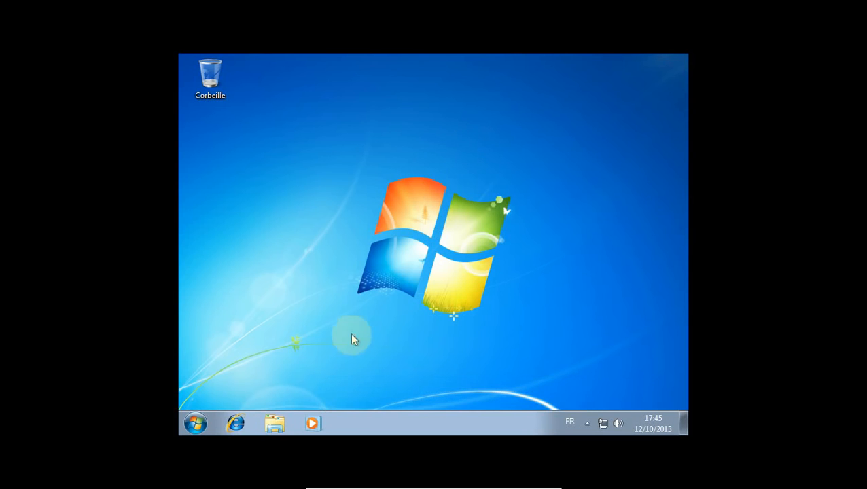
Switch the VM out of full-screen mode via the mini toolbar's Écran menu.
{"action": "mouse_move", "coordinate": [445, 484]}
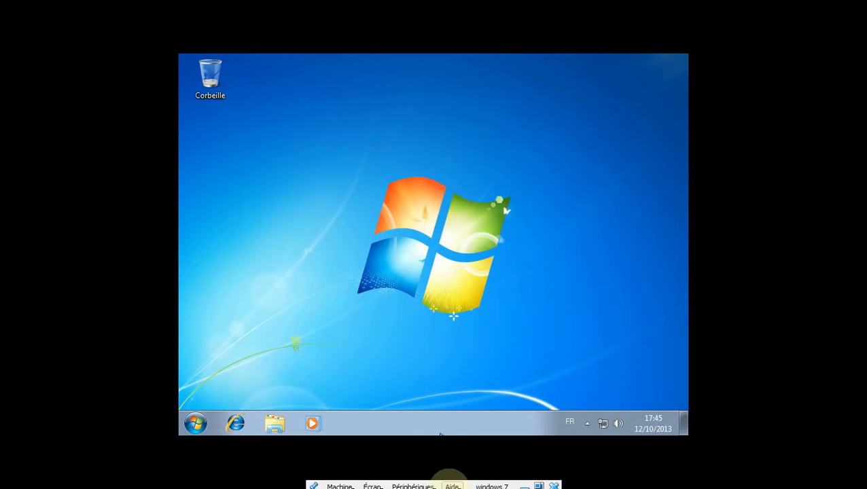
{"action": "left_click", "coordinate": [375, 483]}
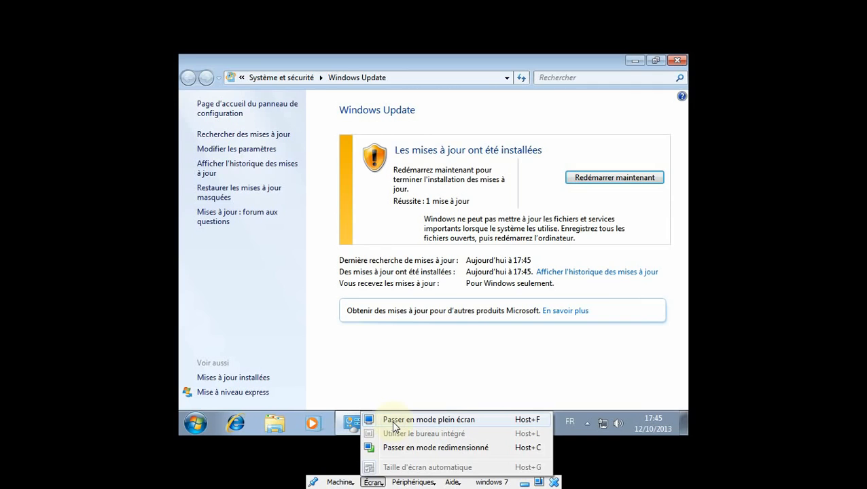
{"action": "left_click", "coordinate": [422, 420]}
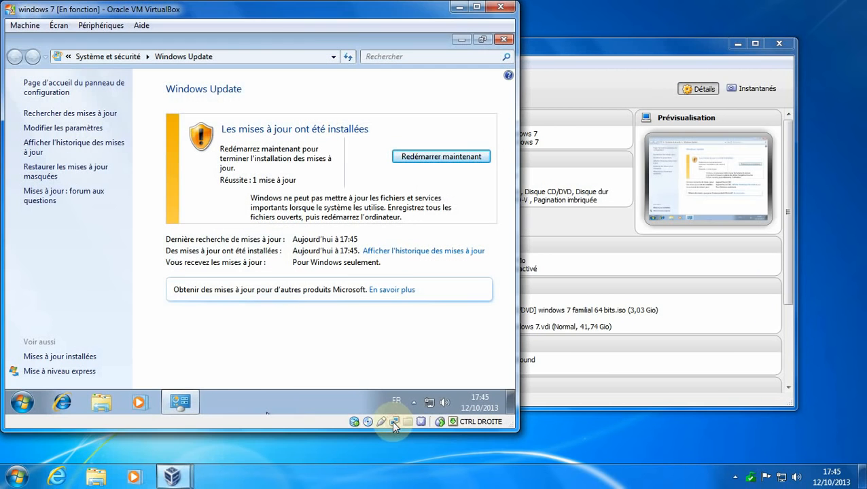
Close the guest's Windows Update window and open Ordinateur from the guest Start menu.
{"action": "left_click", "coordinate": [503, 41]}
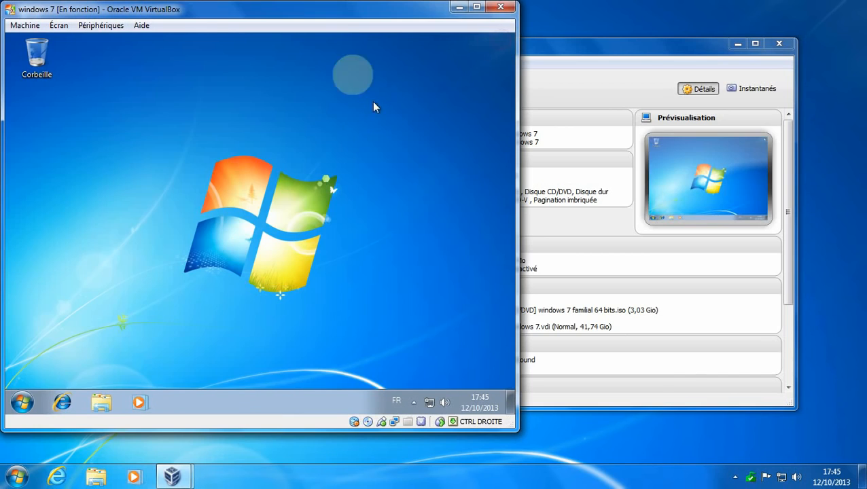
{"action": "left_click_drag", "start_coordinate": [330, 8], "coordinate": [591, 3]}
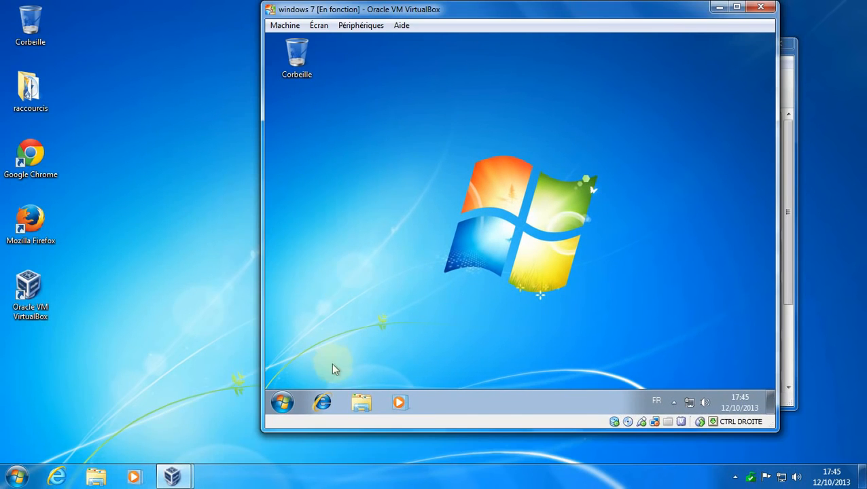
{"action": "left_click", "coordinate": [282, 403]}
{"action": "left_click", "coordinate": [491, 255]}
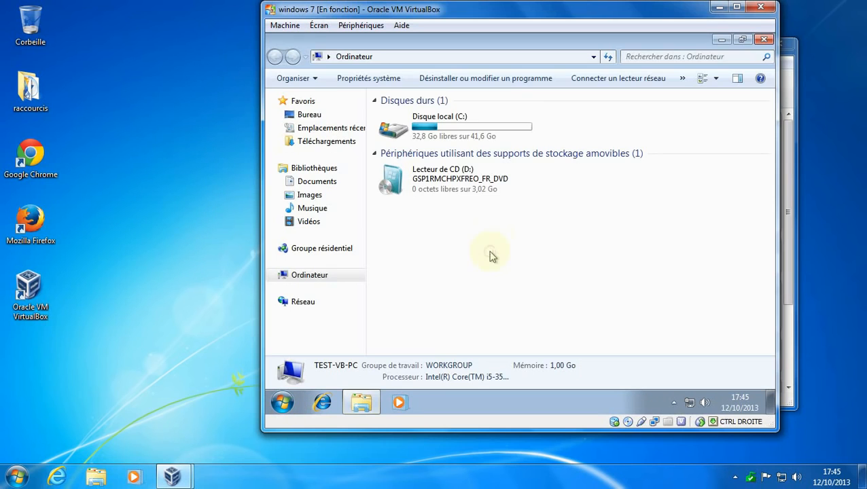
Open Disque local (C:) and show the Propriétés of the partage folder.
{"action": "double_click", "coordinate": [423, 129]}
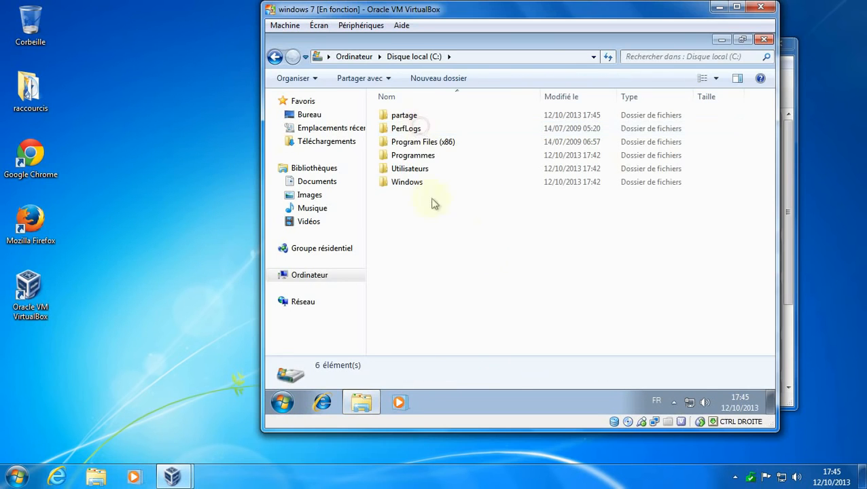
{"action": "left_click", "coordinate": [402, 120]}
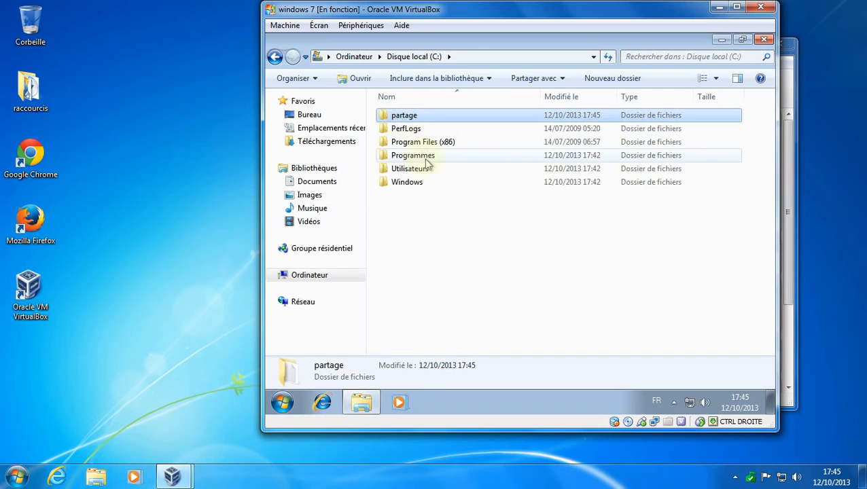
{"action": "right_click", "coordinate": [411, 120]}
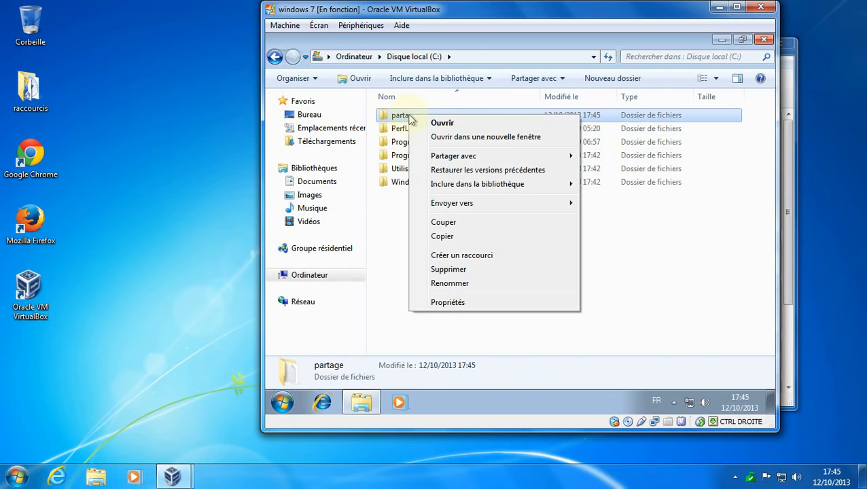
{"action": "left_click", "coordinate": [467, 303]}
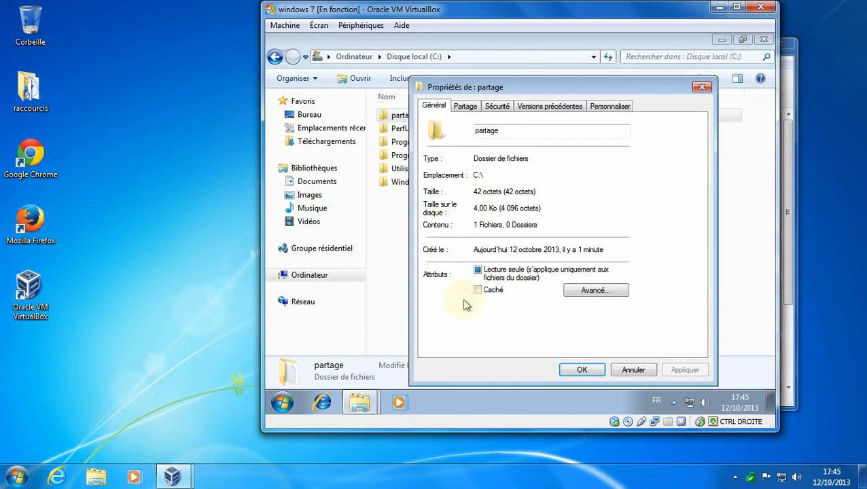
Turn on advanced sharing for the partage folder under the share name partage.
{"action": "left_click", "coordinate": [467, 108]}
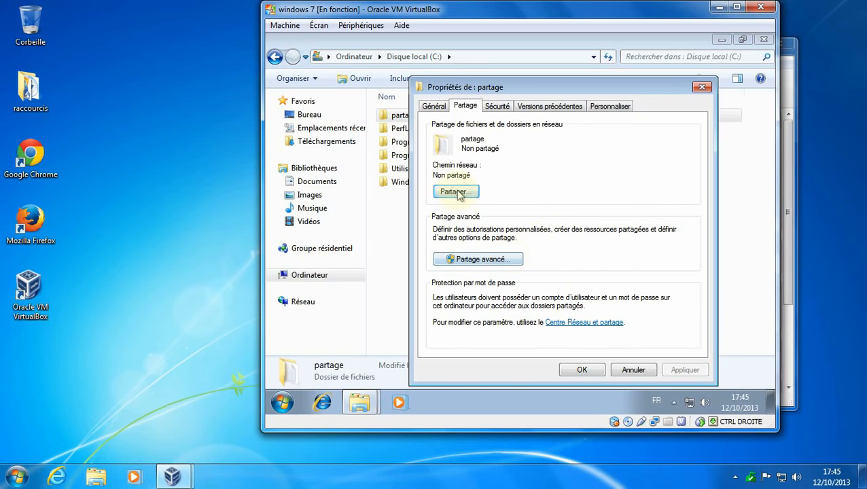
{"action": "left_click", "coordinate": [477, 259]}
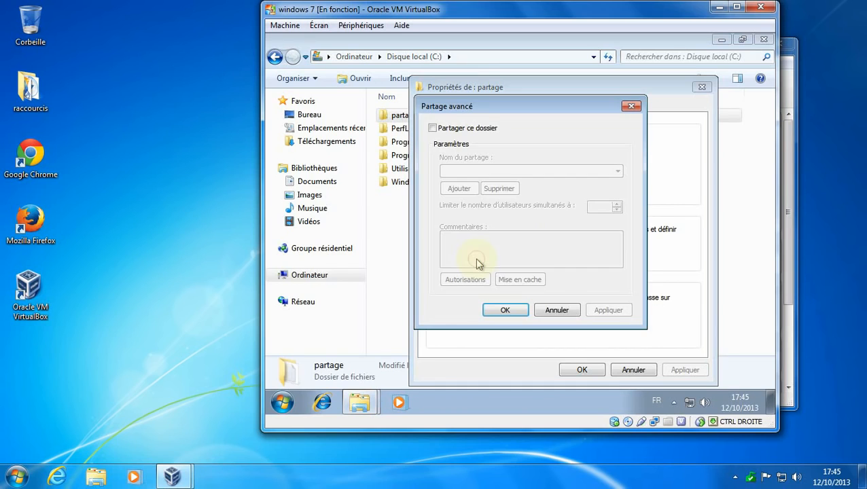
{"action": "left_click", "coordinate": [433, 128]}
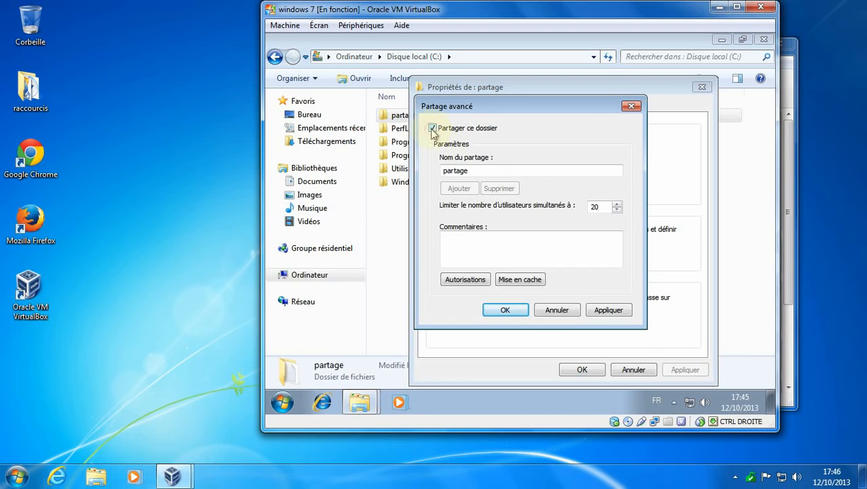
{"action": "left_click", "coordinate": [469, 171]}
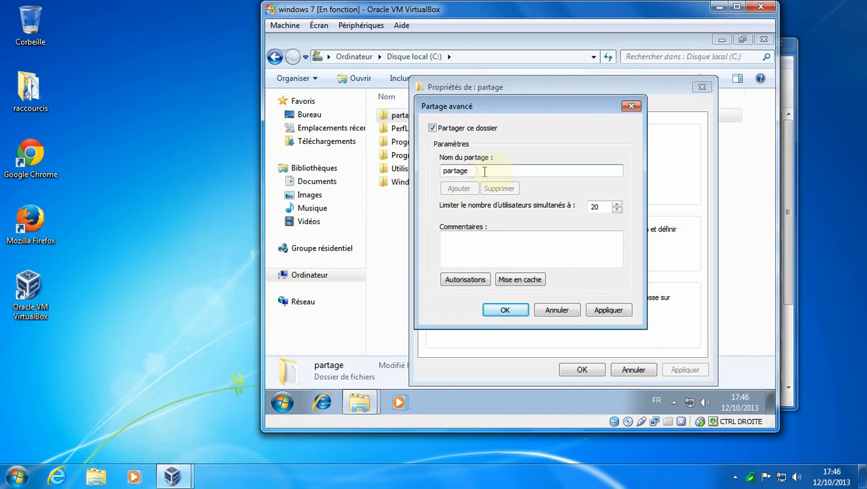
Grant Tout le monde Contrôle total in the share permissions and accept the sharing settings.
{"action": "left_click", "coordinate": [465, 280]}
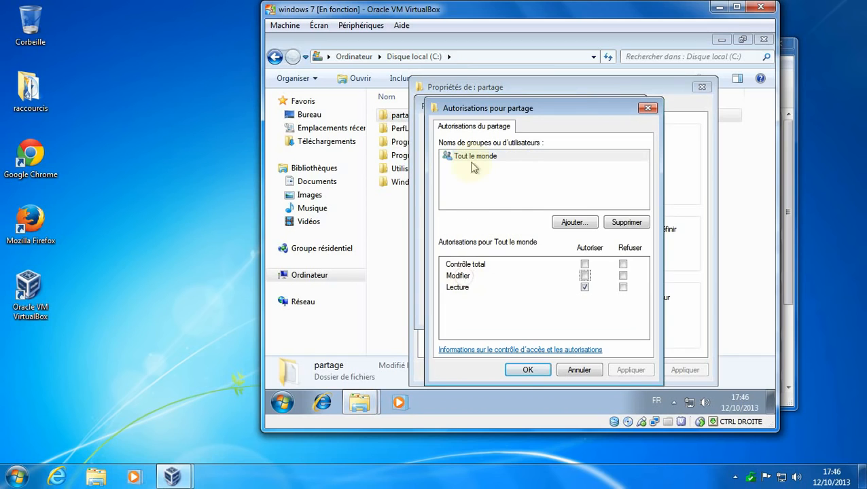
{"action": "left_click", "coordinate": [474, 157]}
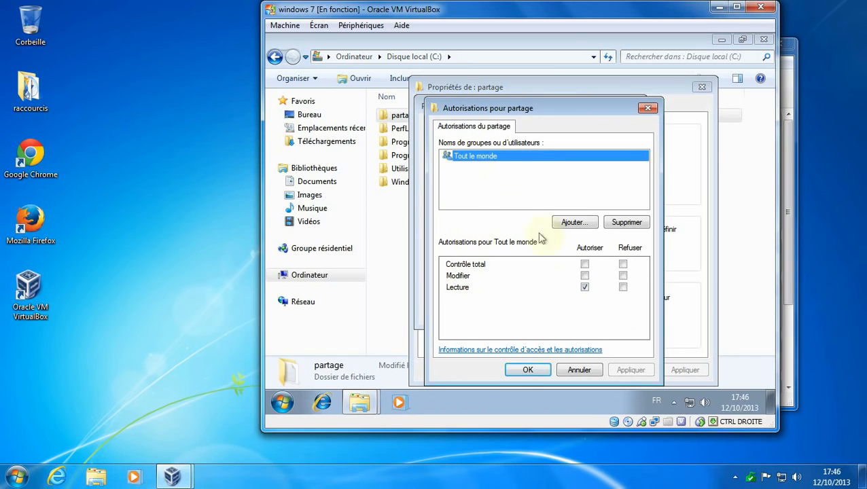
{"action": "left_click", "coordinate": [586, 265]}
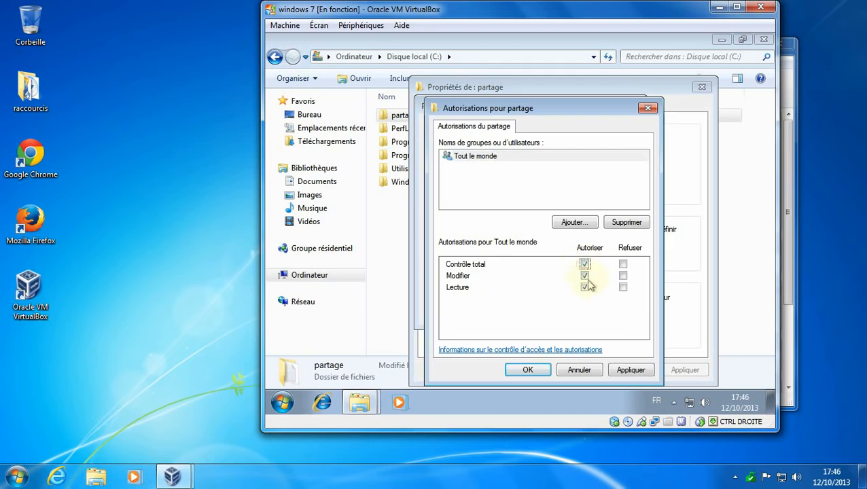
{"action": "left_click", "coordinate": [529, 377]}
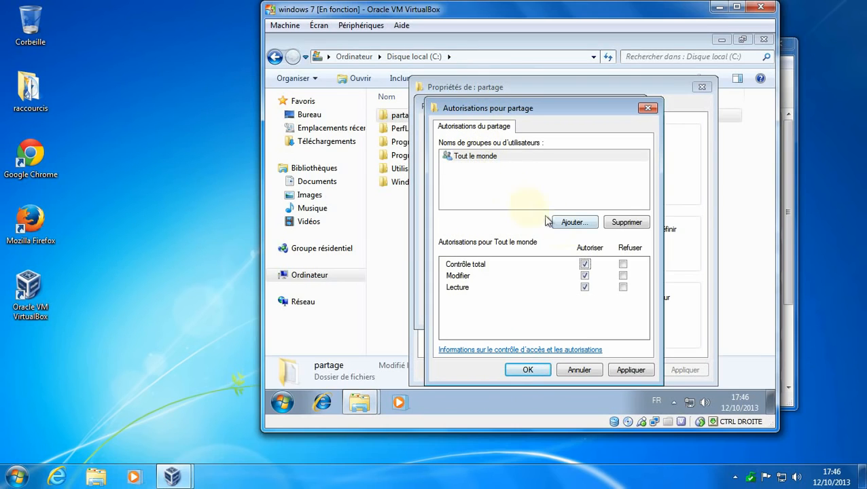
{"action": "left_click", "coordinate": [575, 225]}
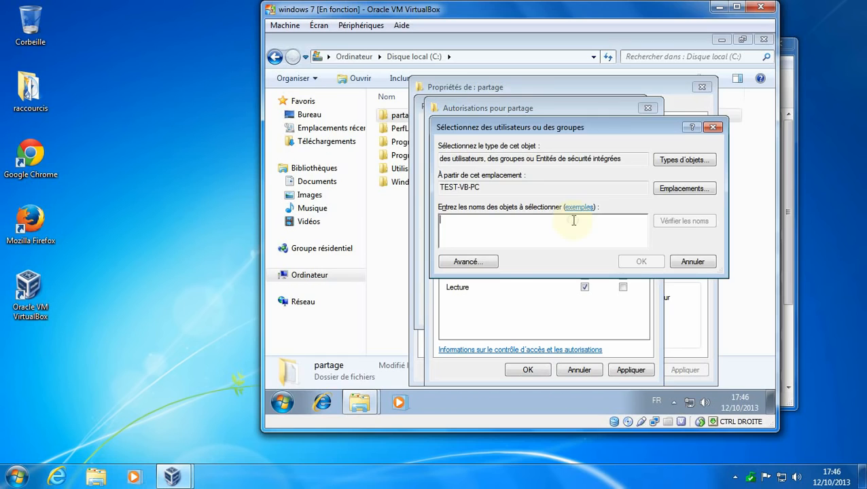
{"action": "left_click", "coordinate": [692, 262]}
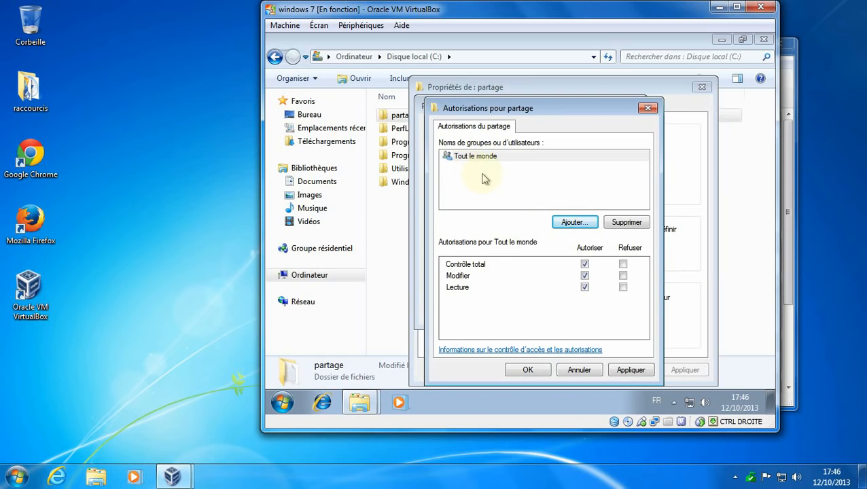
{"action": "left_click", "coordinate": [528, 369]}
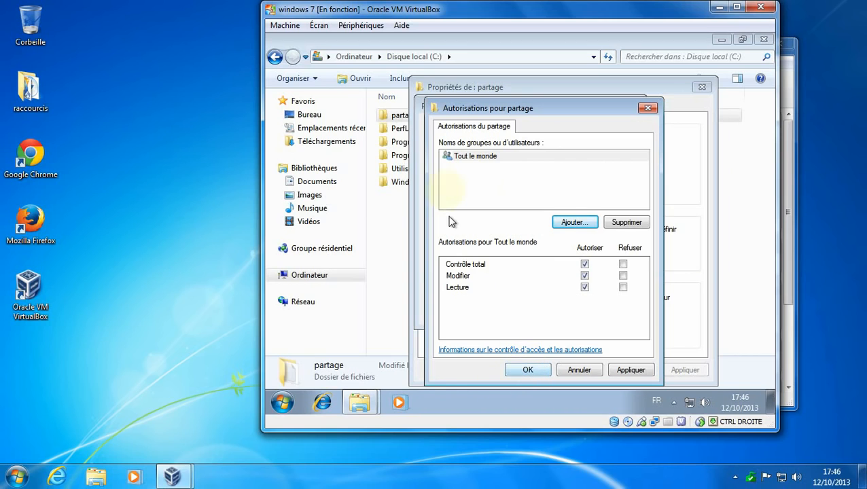
{"action": "left_click", "coordinate": [529, 371]}
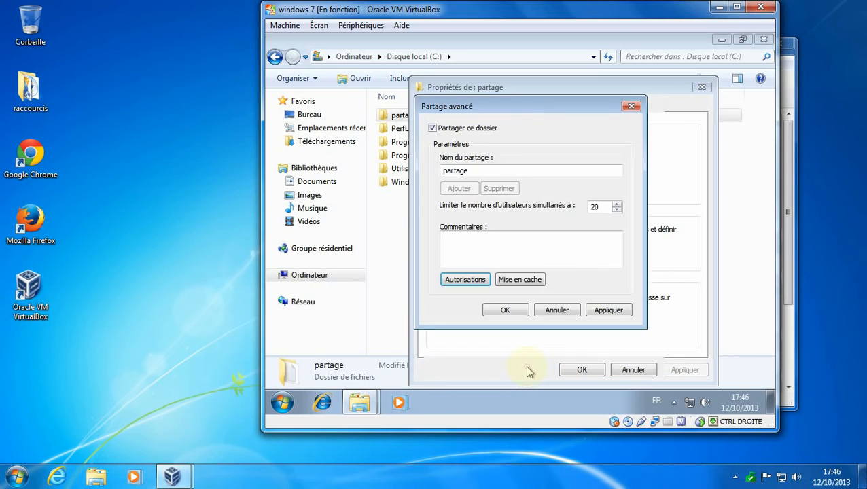
{"action": "left_click", "coordinate": [505, 312]}
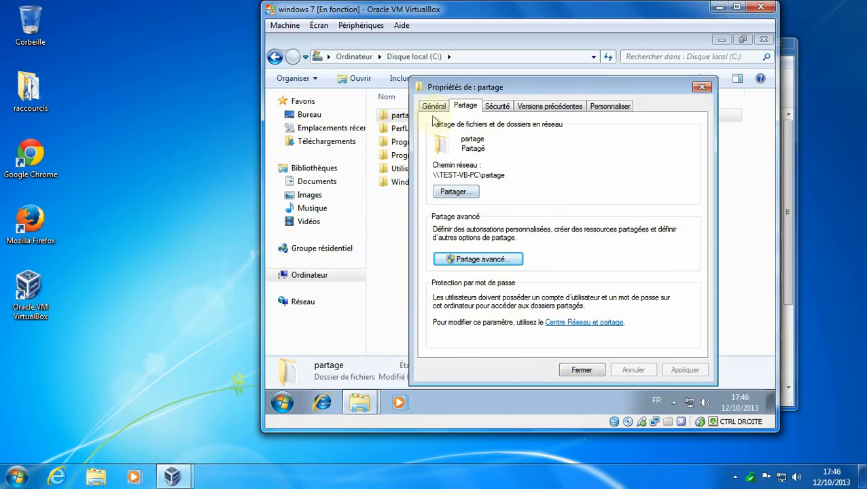
Add the Tout le monde group to partage's security permissions via the advanced search.
{"action": "left_click", "coordinate": [497, 108]}
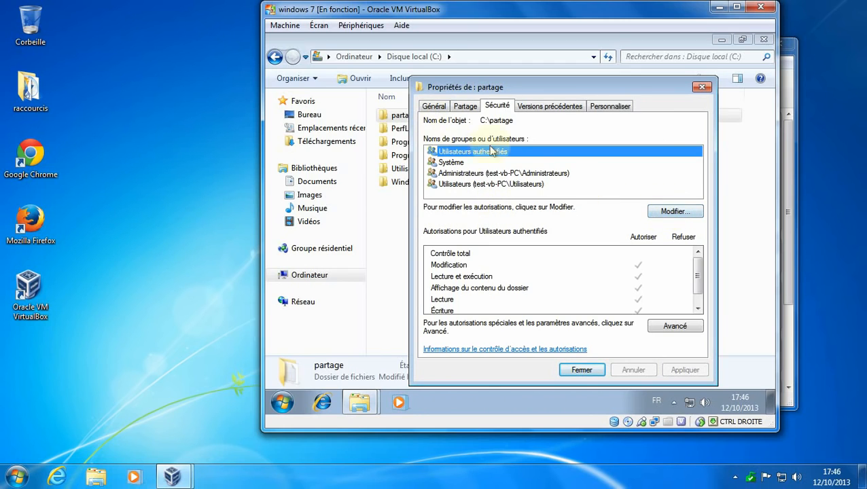
{"action": "left_click", "coordinate": [666, 213]}
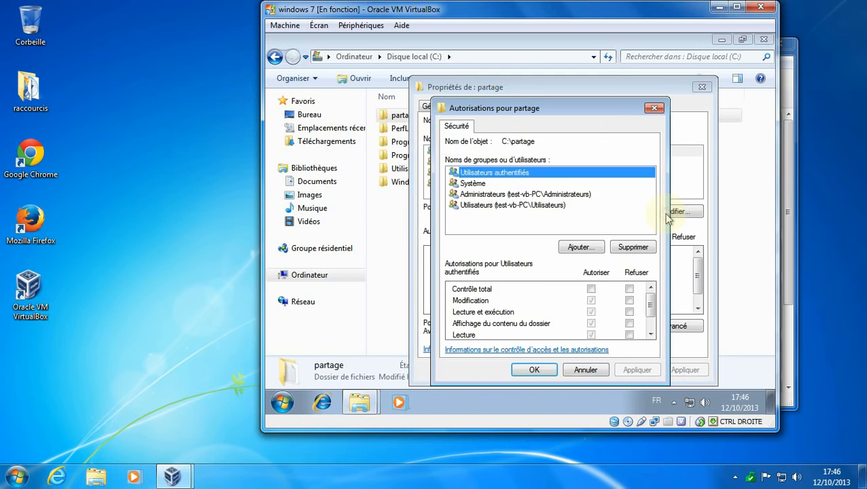
{"action": "left_click", "coordinate": [582, 247]}
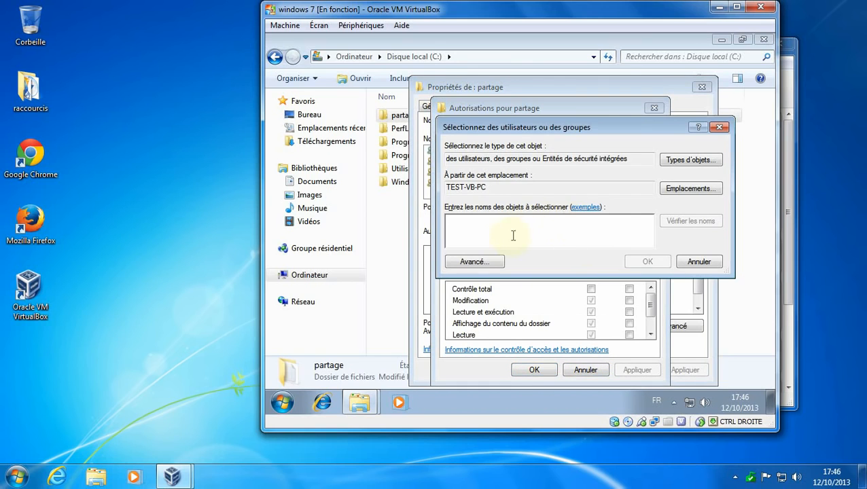
{"action": "left_click", "coordinate": [475, 263]}
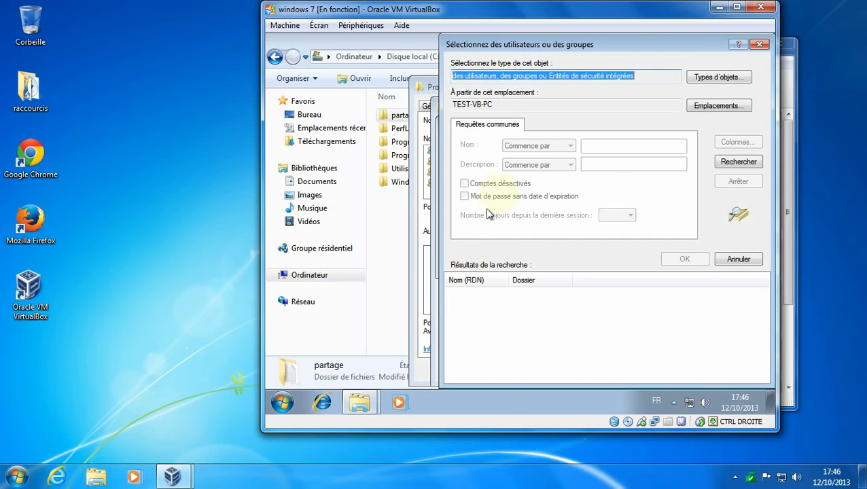
{"action": "left_click", "coordinate": [733, 167]}
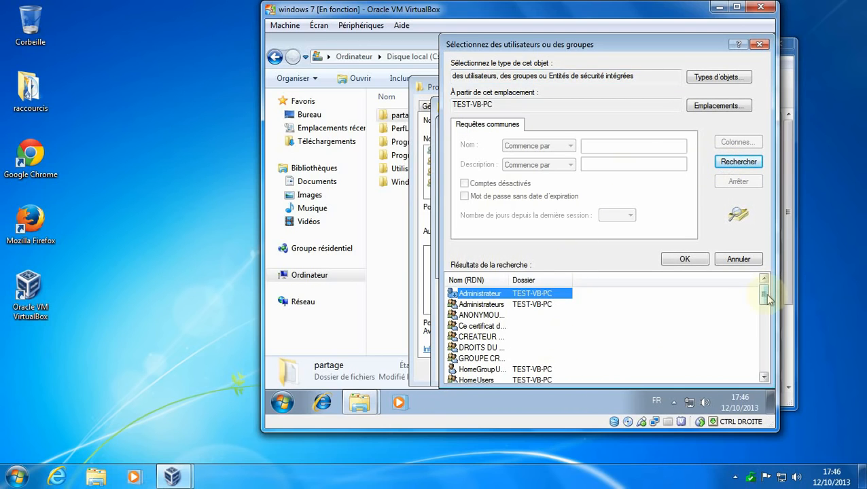
{"action": "left_click_drag", "start_coordinate": [765, 299], "coordinate": [772, 355]}
{"action": "left_click", "coordinate": [496, 338]}
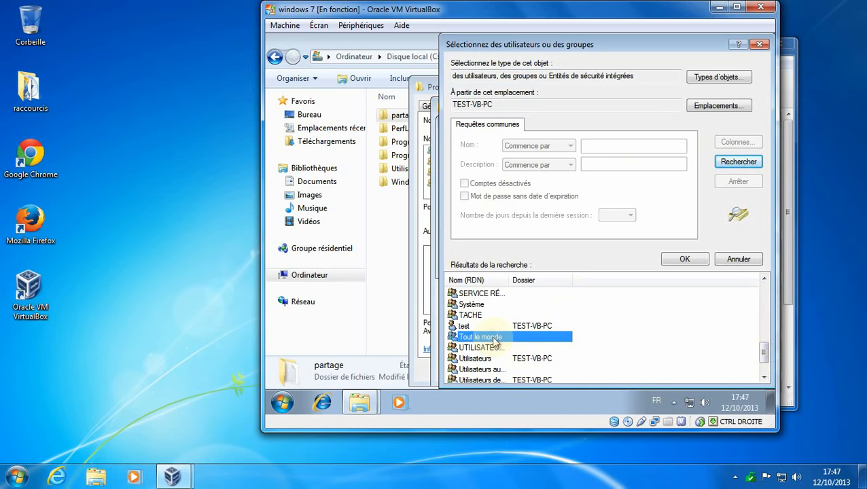
{"action": "left_click", "coordinate": [679, 261]}
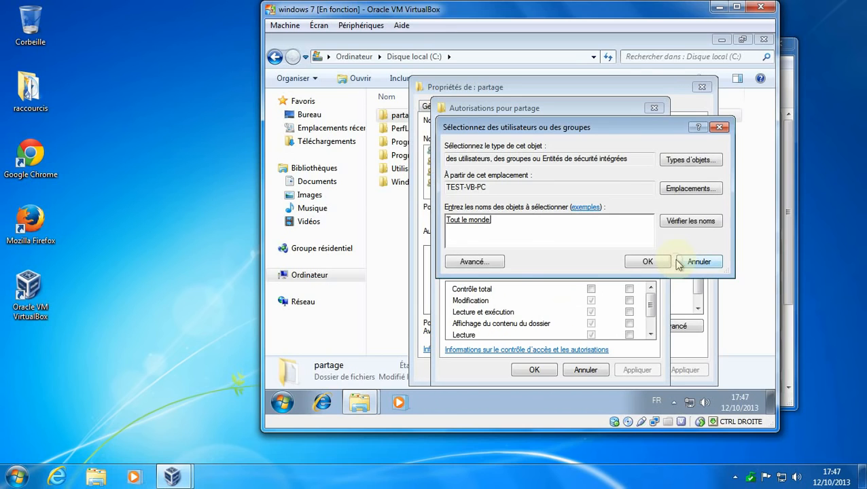
Give Tout le monde full control of partage, apply, and close the properties.
{"action": "left_click", "coordinate": [634, 262]}
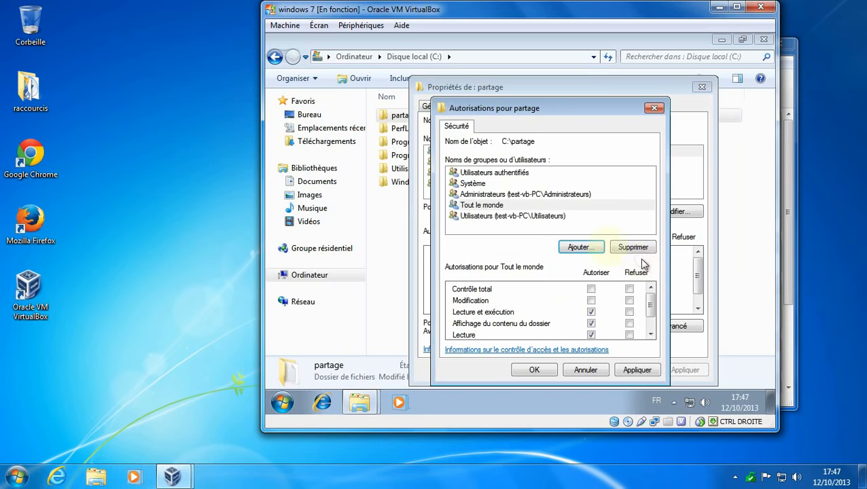
{"action": "left_click", "coordinate": [591, 289]}
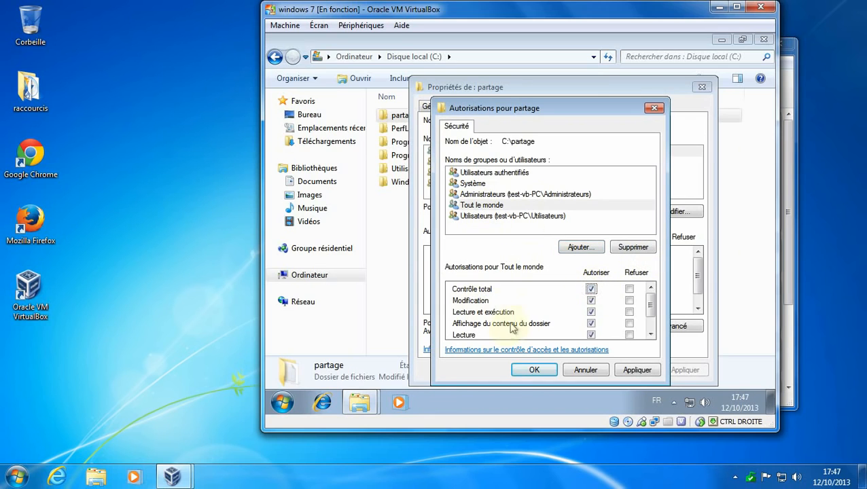
{"action": "left_click", "coordinate": [534, 371]}
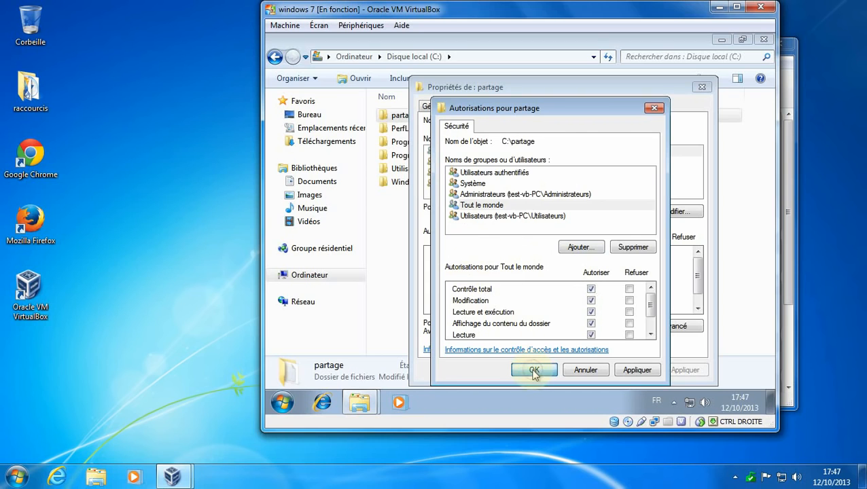
{"action": "left_click", "coordinate": [584, 370]}
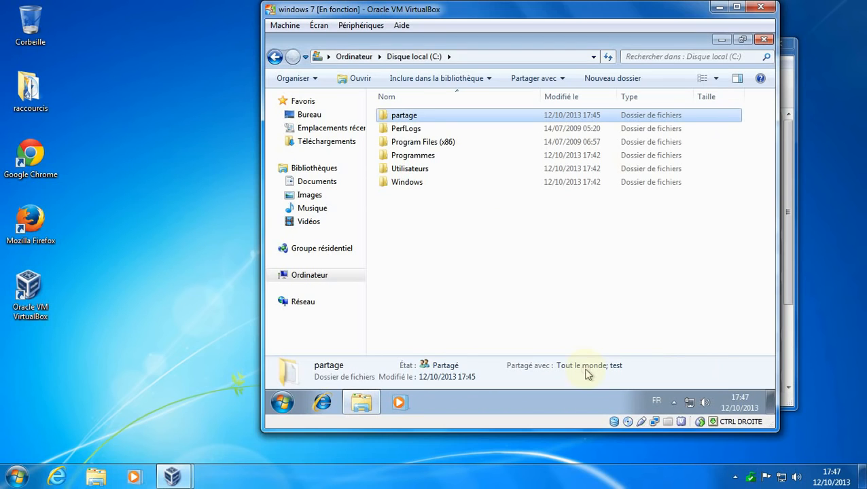
{"action": "left_click", "coordinate": [459, 236]}
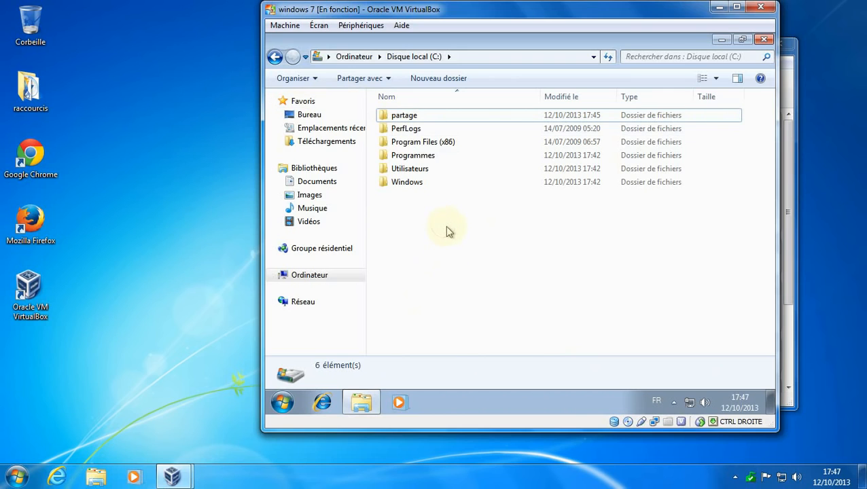
{"action": "left_click", "coordinate": [401, 143]}
{"action": "left_click", "coordinate": [397, 117]}
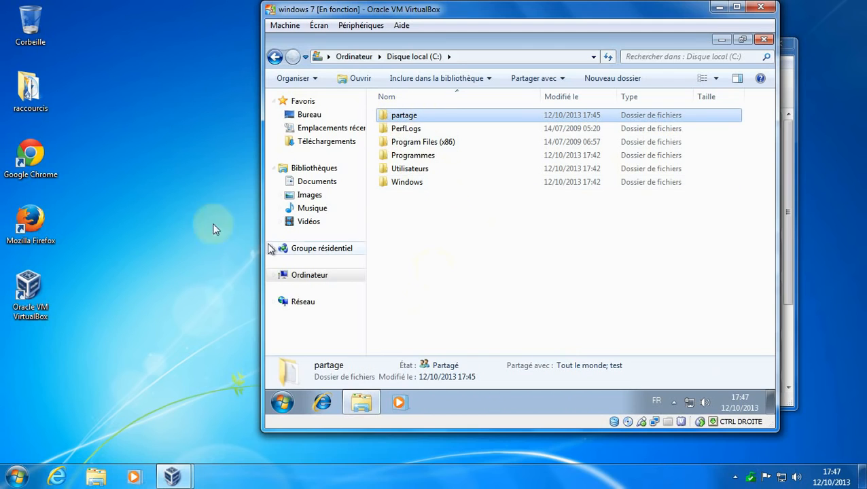
{"action": "left_click", "coordinate": [155, 299]}
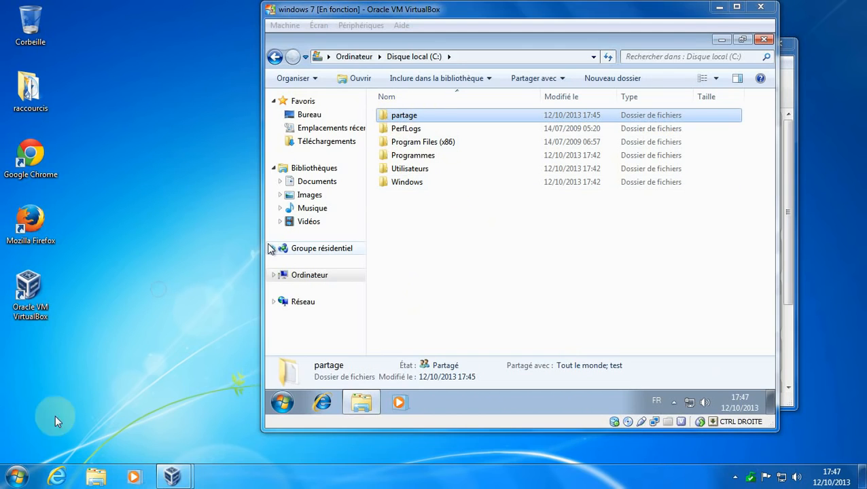
Open Ordinateur on the host and browse Réseau to the guest computer TEST-VB-PC.
{"action": "left_click", "coordinate": [21, 478]}
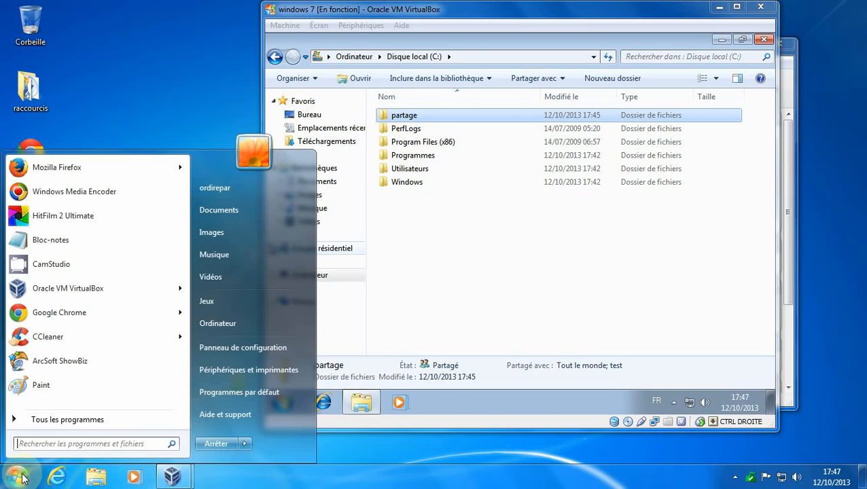
{"action": "left_click", "coordinate": [227, 327]}
{"action": "left_click_drag", "start_coordinate": [343, 64], "coordinate": [290, 59]}
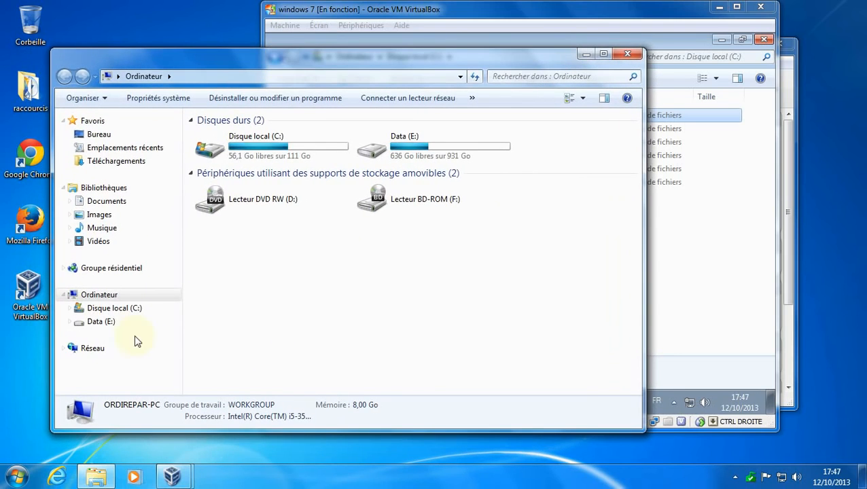
{"action": "left_click", "coordinate": [76, 350]}
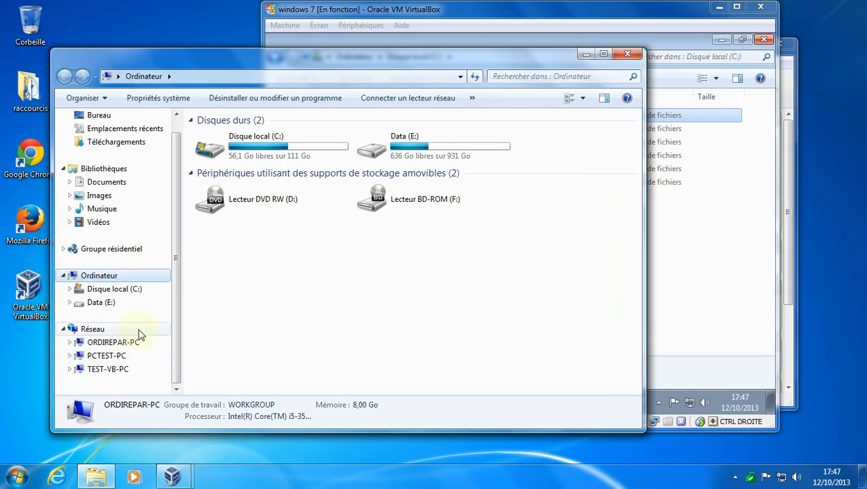
{"action": "left_click", "coordinate": [111, 371]}
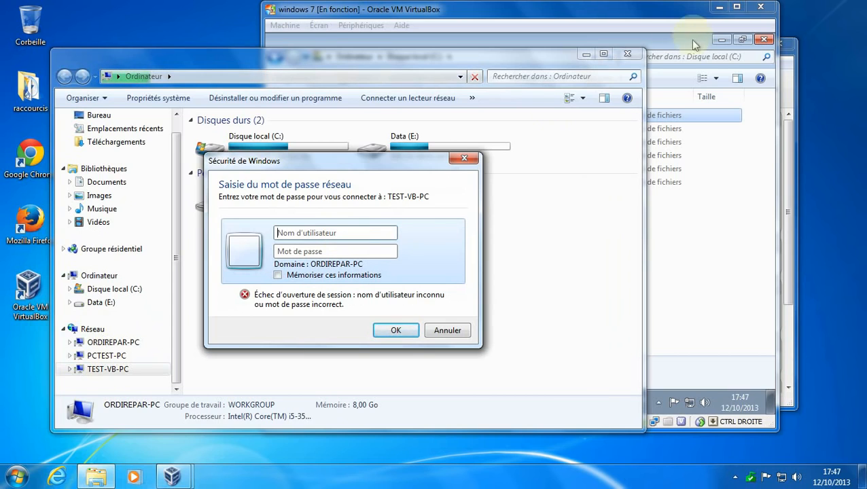
Log on to TEST-VB-PC with the guest account's username and password.
{"action": "left_click", "coordinate": [315, 232]}
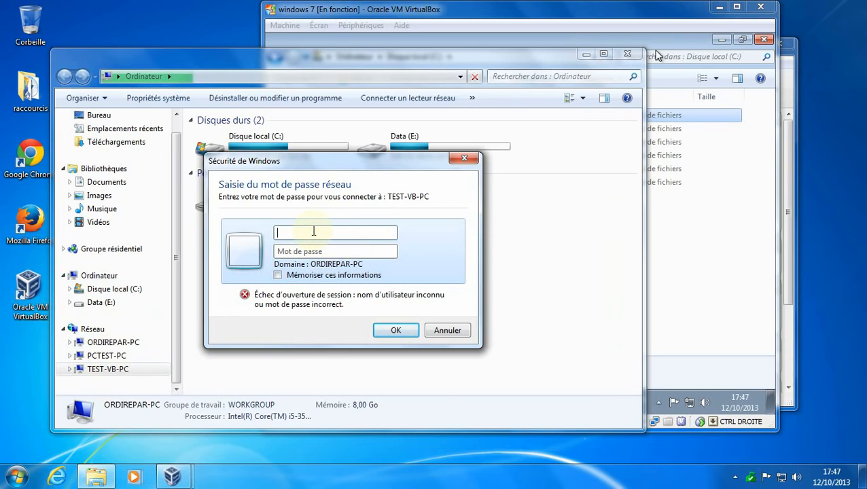
{"action": "type", "text": "*********"}
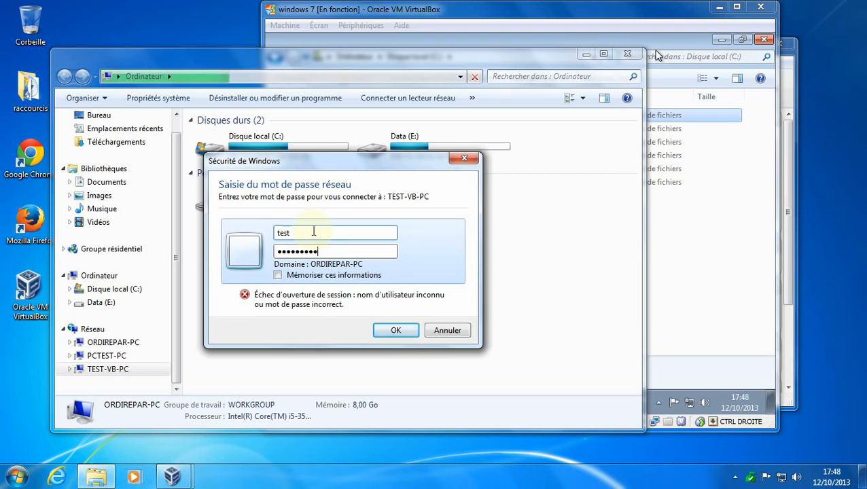
{"action": "left_click", "coordinate": [399, 330]}
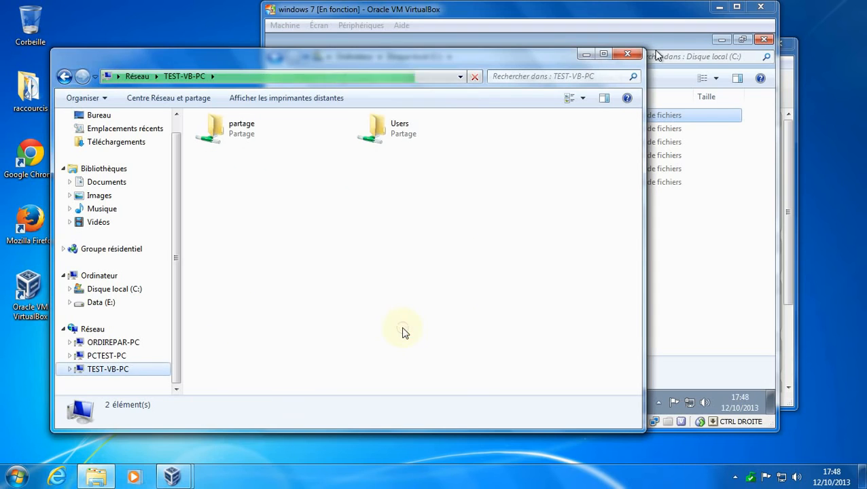
Open essai.txt from the partage share, read it, and close it.
{"action": "left_click", "coordinate": [238, 133]}
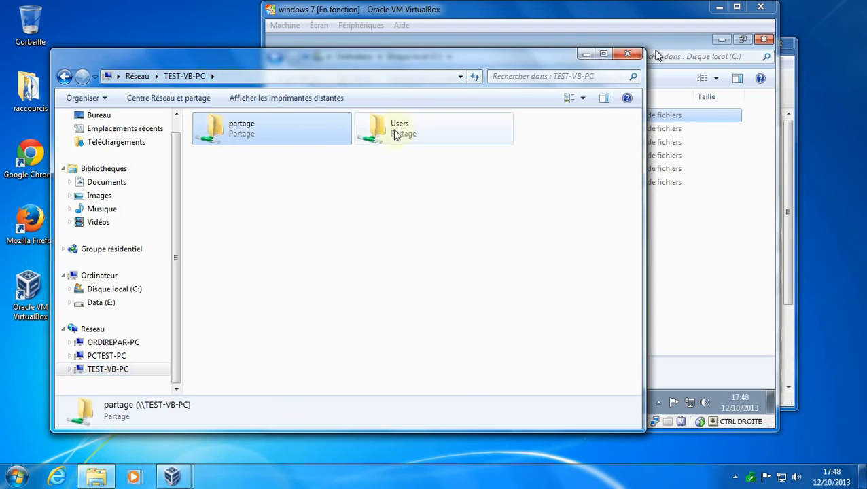
{"action": "double_click", "coordinate": [204, 129]}
{"action": "left_click", "coordinate": [221, 144]}
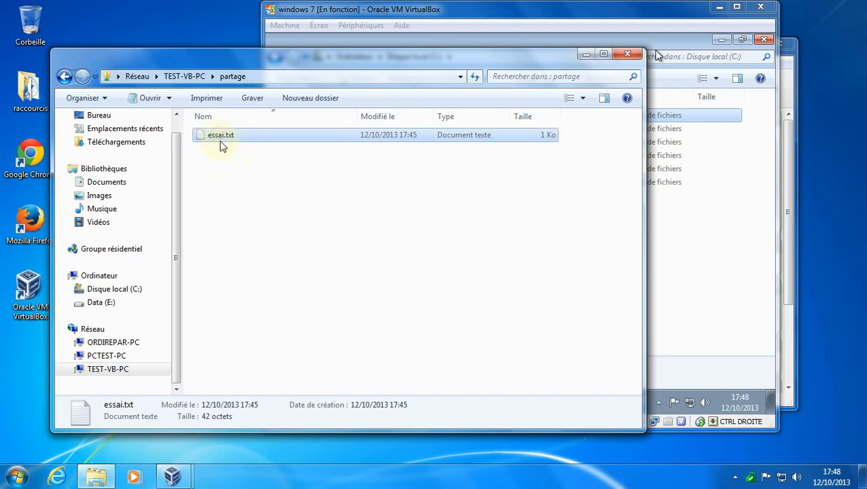
{"action": "double_click", "coordinate": [221, 137]}
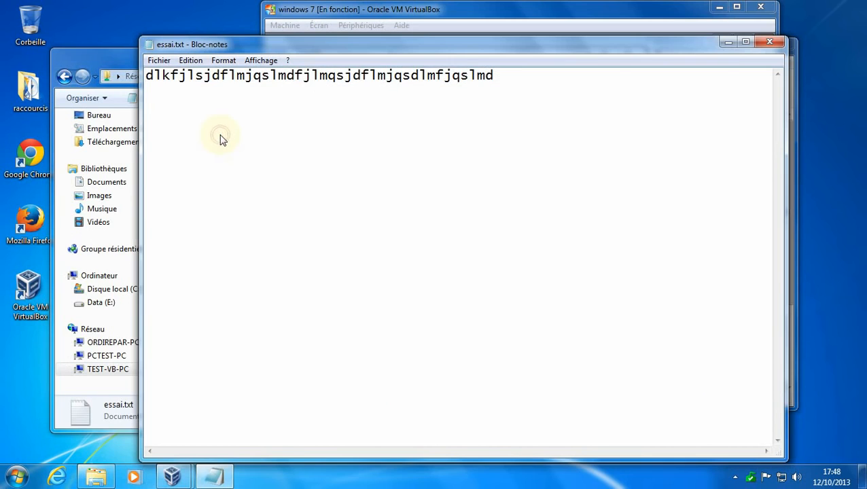
{"action": "left_click", "coordinate": [769, 45]}
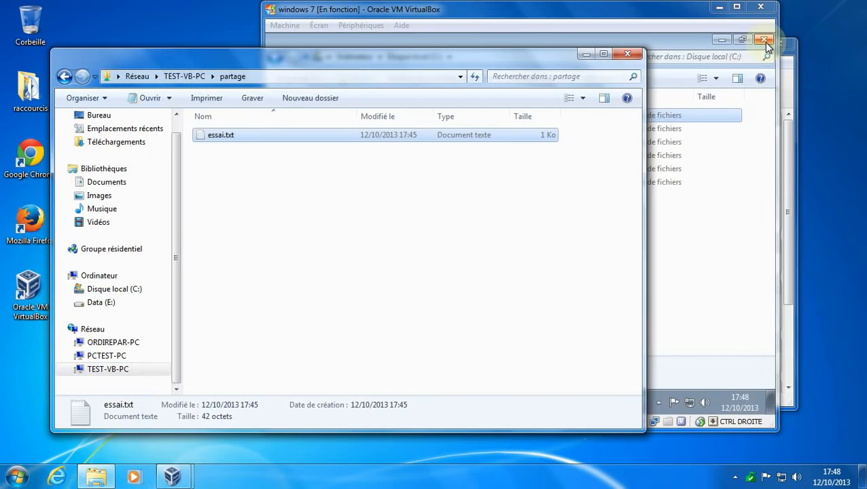
Return to TEST-VB-PC's list of shares and select the Users share.
{"action": "left_click", "coordinate": [198, 78]}
{"action": "left_click", "coordinate": [409, 134]}
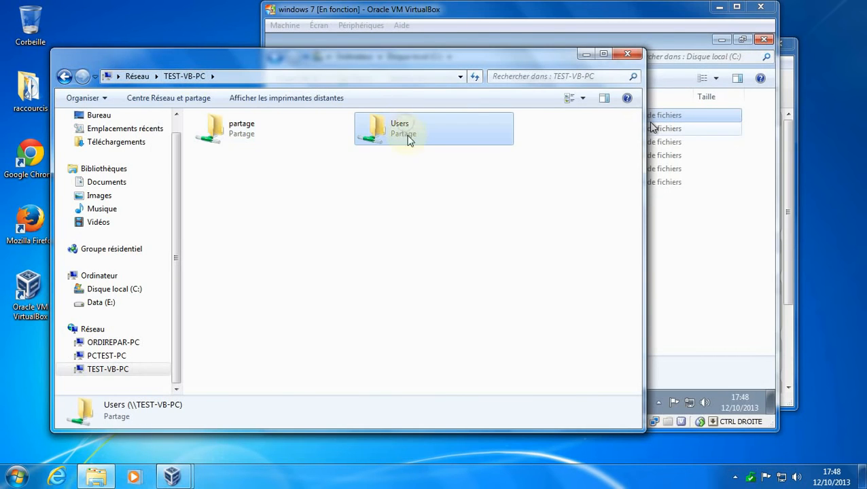
{"action": "left_click", "coordinate": [707, 34]}
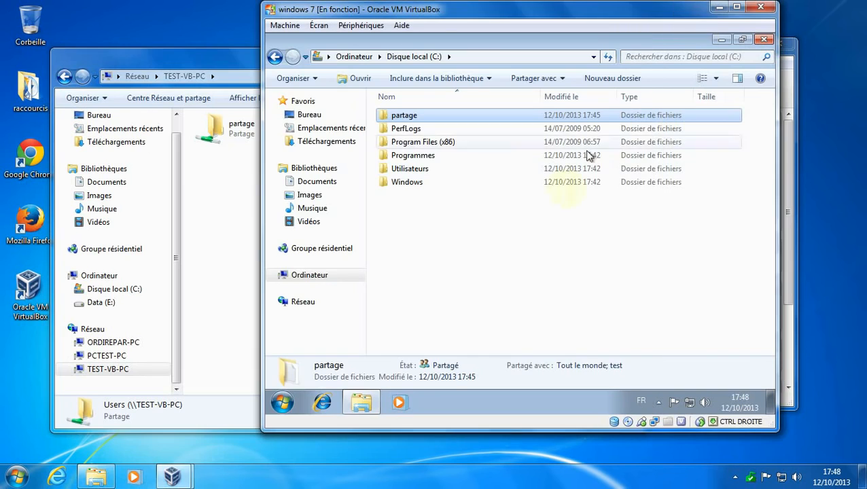
Open the Users share and the guest user's profile folder on the host.
{"action": "left_click", "coordinate": [178, 65]}
{"action": "double_click", "coordinate": [404, 133]}
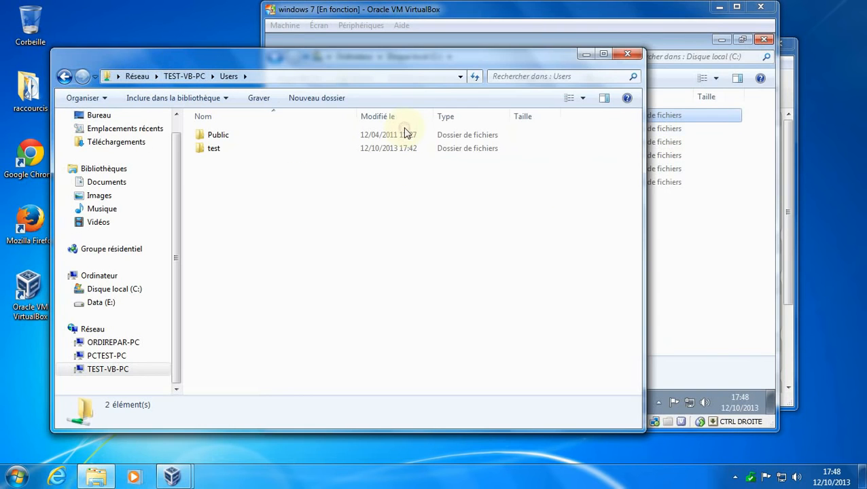
{"action": "double_click", "coordinate": [206, 151]}
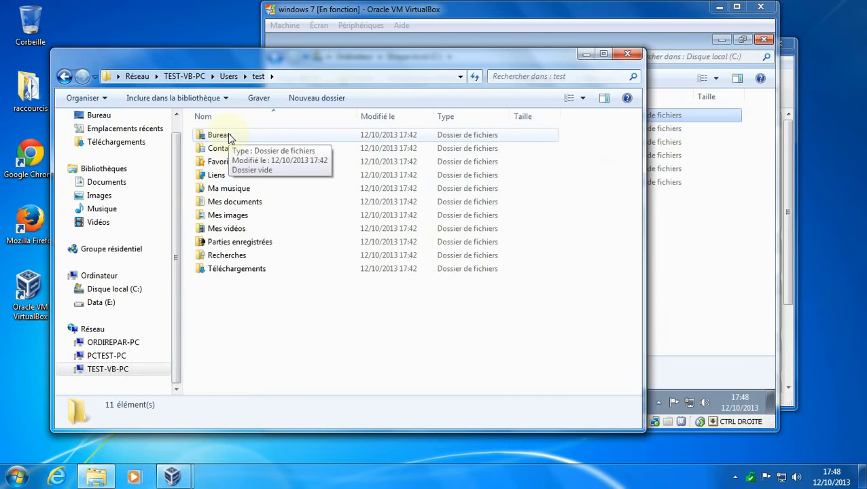
Close the guest's Explorer window and rearrange the host and VM windows side by side.
{"action": "left_click", "coordinate": [703, 46]}
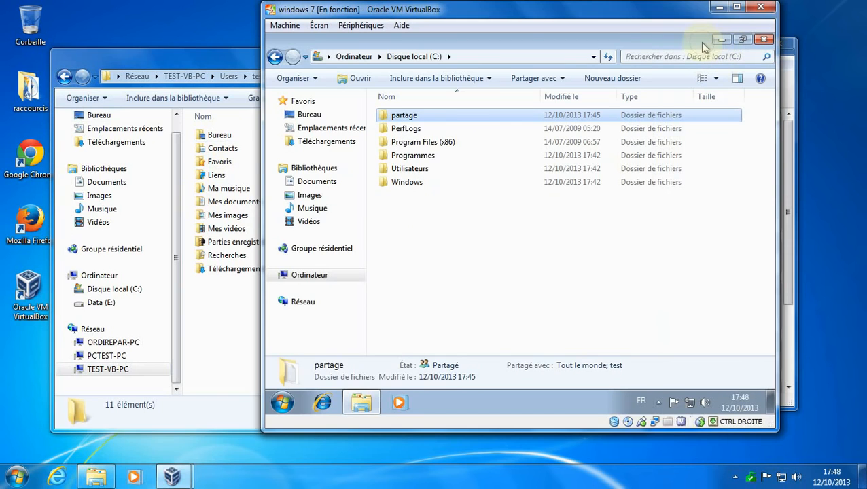
{"action": "left_click", "coordinate": [762, 41]}
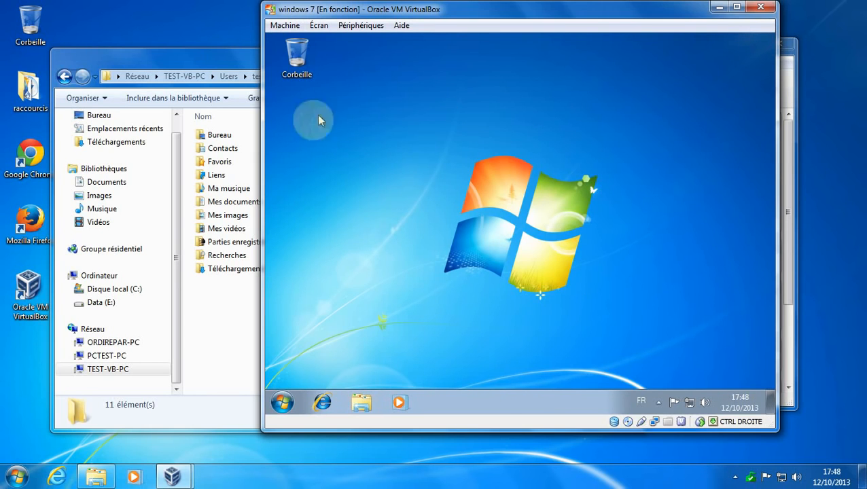
{"action": "left_click_drag", "start_coordinate": [209, 58], "coordinate": [568, 80]}
{"action": "left_click_drag", "start_coordinate": [517, 13], "coordinate": [306, 43]}
Create a new text document named coucou.txt in the guest user's Bureau folder.
{"action": "left_click", "coordinate": [591, 76]}
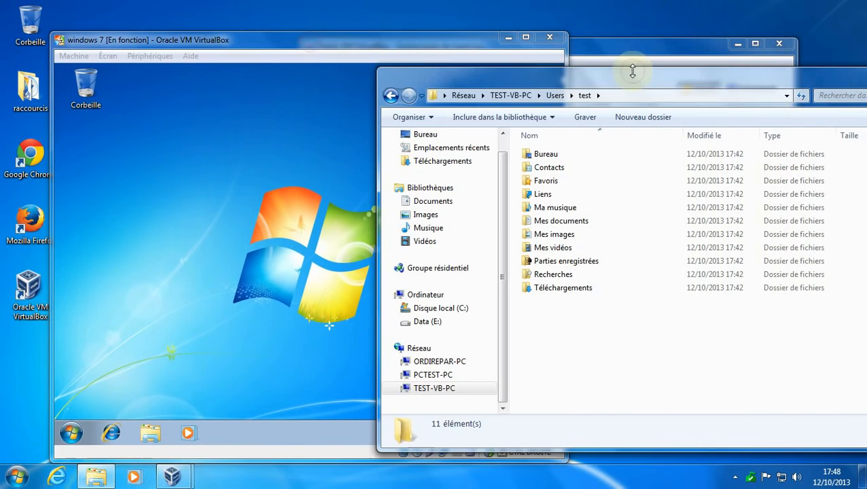
{"action": "double_click", "coordinate": [544, 154]}
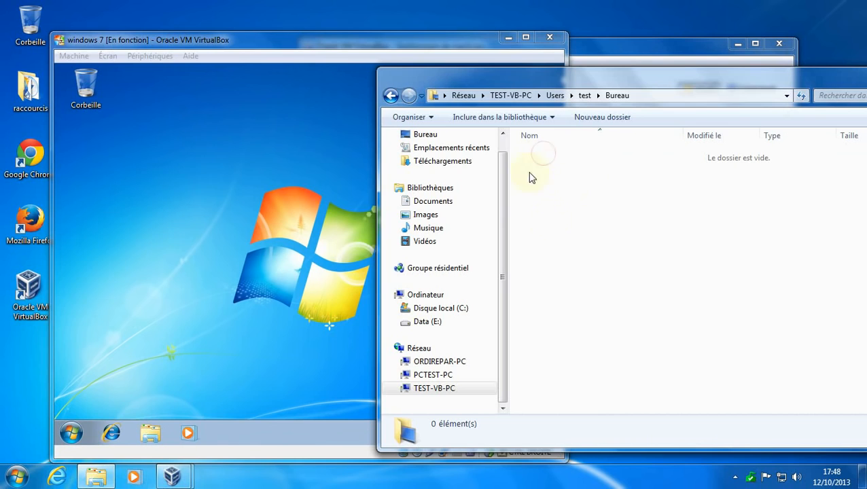
{"action": "right_click", "coordinate": [573, 180]}
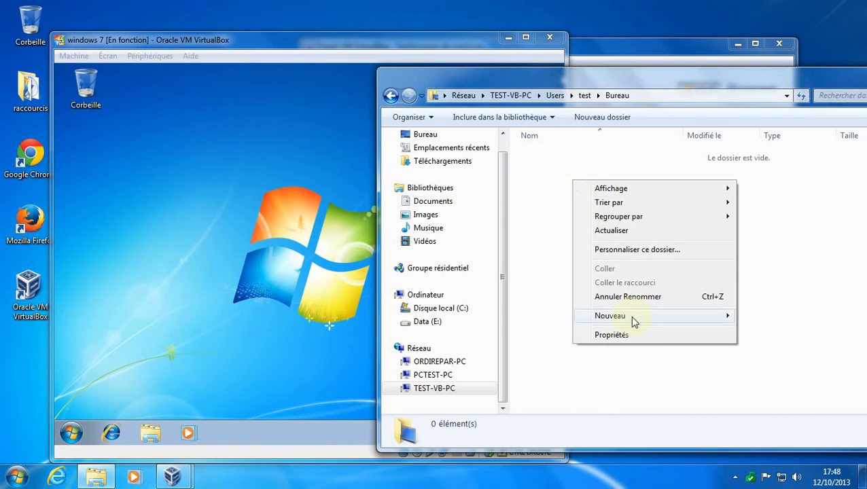
{"action": "mouse_move", "coordinate": [630, 316]}
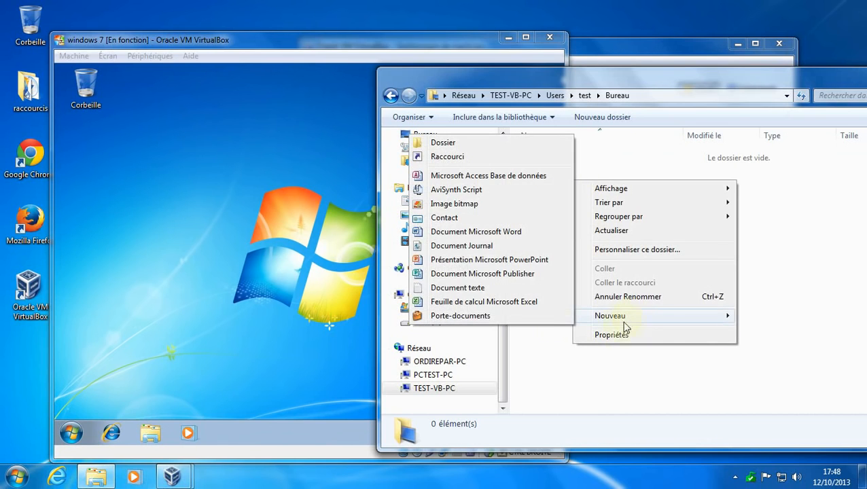
{"action": "left_click", "coordinate": [462, 288]}
{"action": "type", "text": "coucou"}
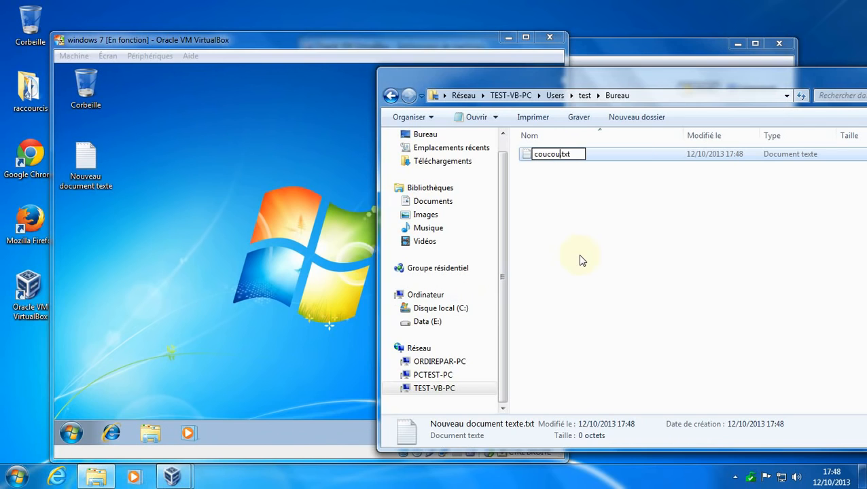
{"action": "key", "text": "Return"}
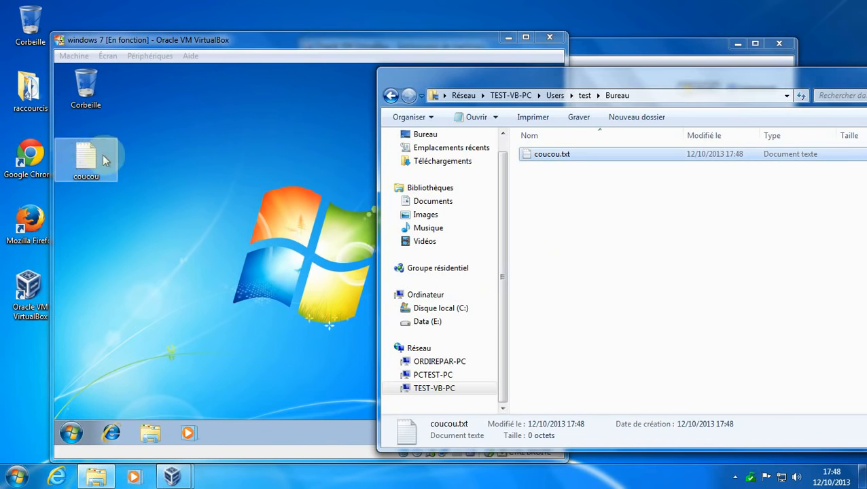
Write "ceci est un test pour dire coucou" in coucou.txt and save it.
{"action": "double_click", "coordinate": [544, 155]}
{"action": "type", "text": "hkhckhwxhckhwxkchkwxhck"}
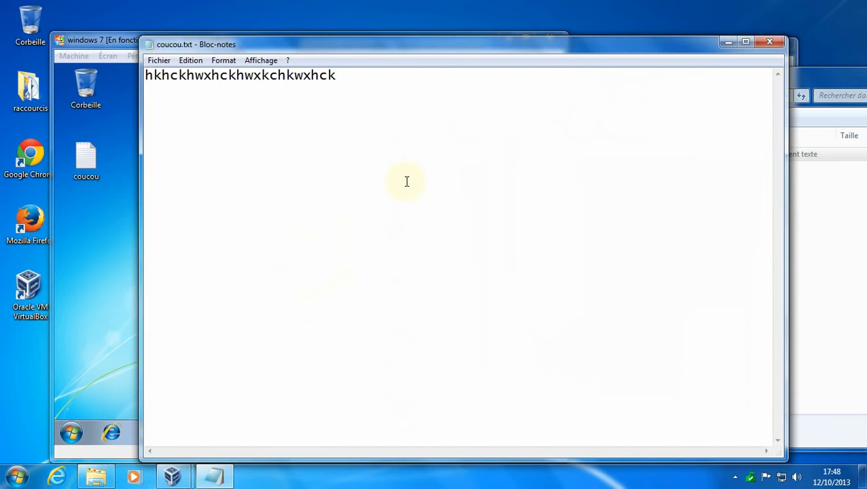
{"action": "key", "text": "ctrl+a"}
{"action": "type", "text": "c"}
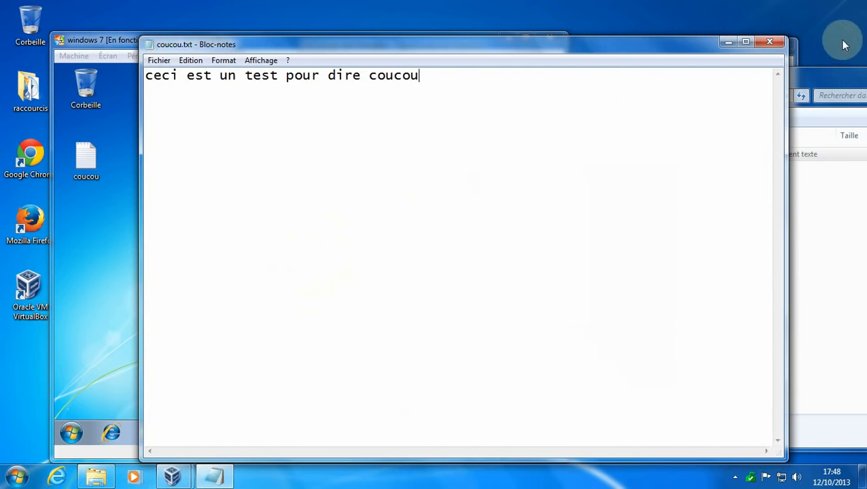
{"action": "left_click", "coordinate": [767, 40]}
{"action": "left_click", "coordinate": [373, 245]}
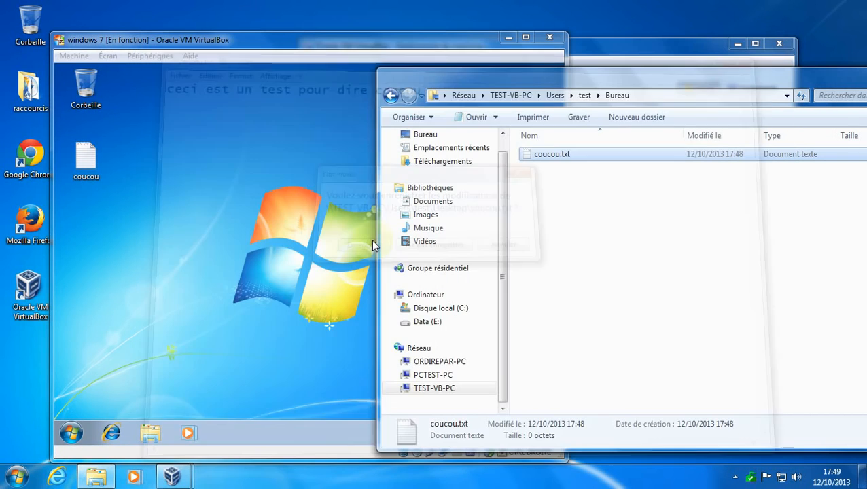
In the VM, add the line "merci, coucou à toi aussi" to coucou and save.
{"action": "left_click", "coordinate": [121, 188]}
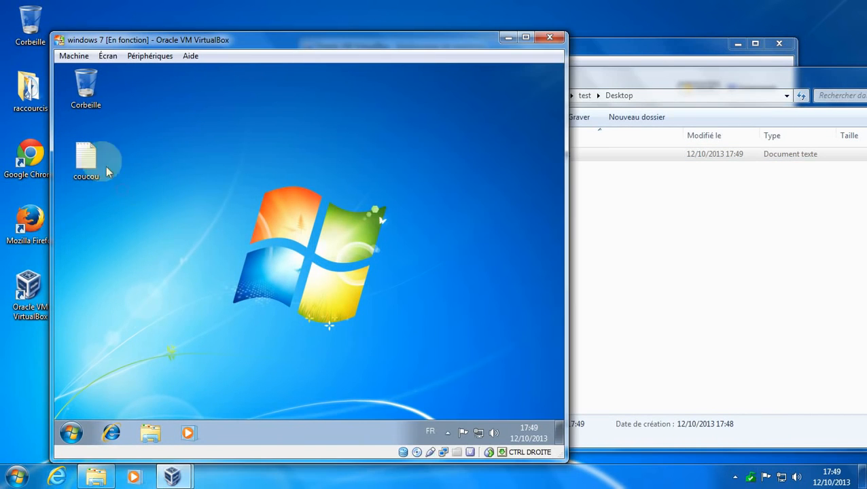
{"action": "double_click", "coordinate": [86, 160]}
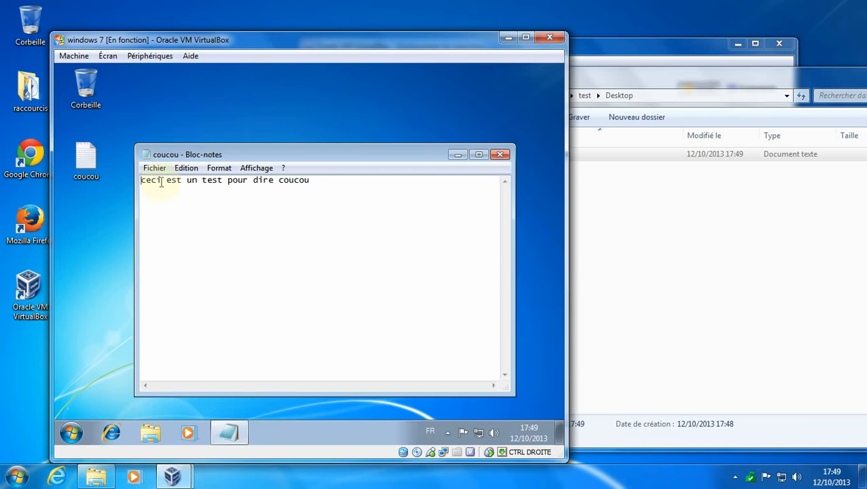
{"action": "left_click_drag", "start_coordinate": [326, 180], "coordinate": [112, 192]}
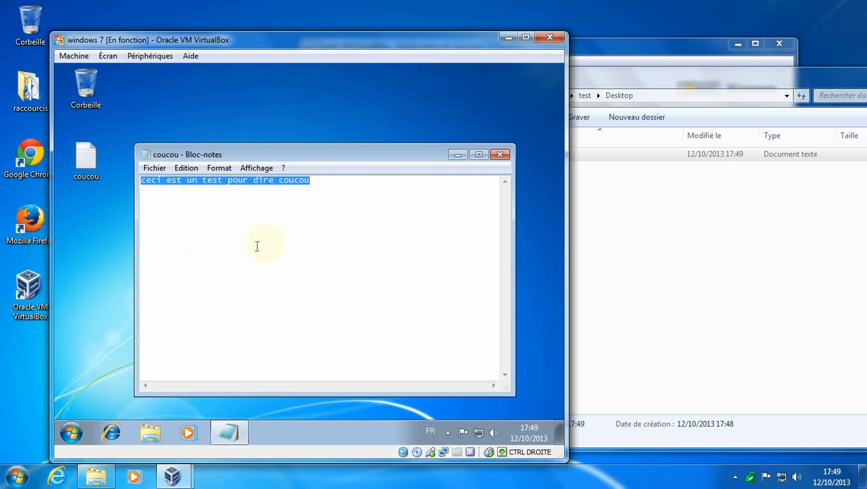
{"action": "left_click", "coordinate": [341, 184]}
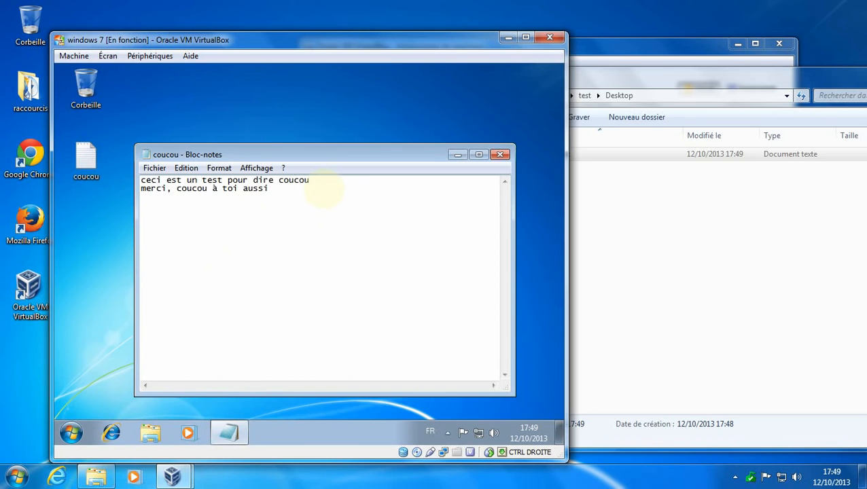
{"action": "left_click", "coordinate": [500, 154]}
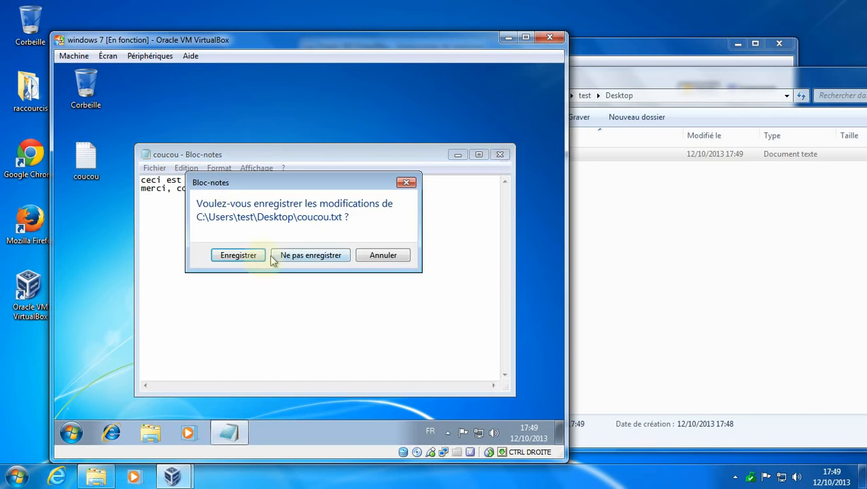
{"action": "left_click", "coordinate": [242, 256]}
Reopen coucou.txt on the host to verify the new line, then close Notepad and Explorer.
{"action": "left_click", "coordinate": [656, 219]}
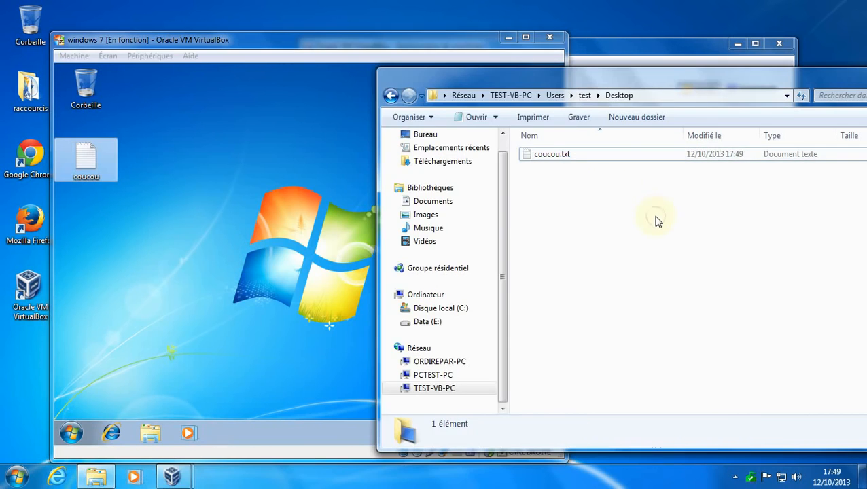
{"action": "double_click", "coordinate": [567, 155]}
{"action": "left_click_drag", "start_coordinate": [352, 89], "coordinate": [140, 88]}
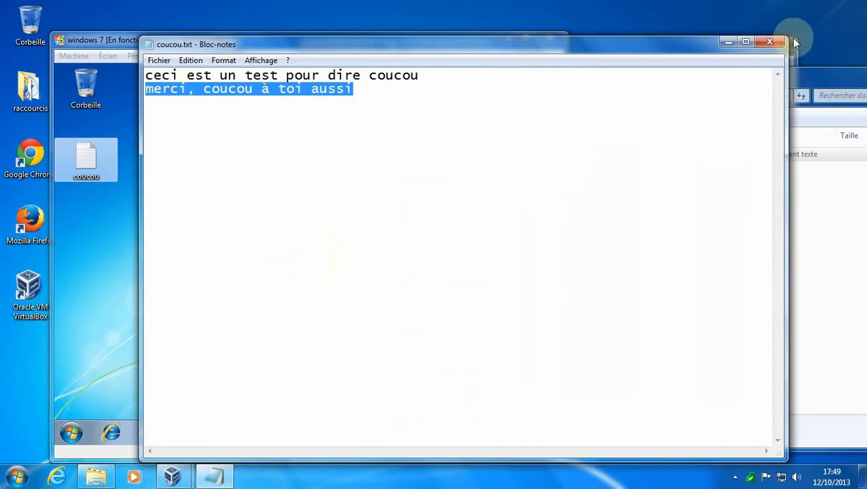
{"action": "left_click", "coordinate": [771, 42]}
{"action": "left_click_drag", "start_coordinate": [689, 81], "coordinate": [562, 69]}
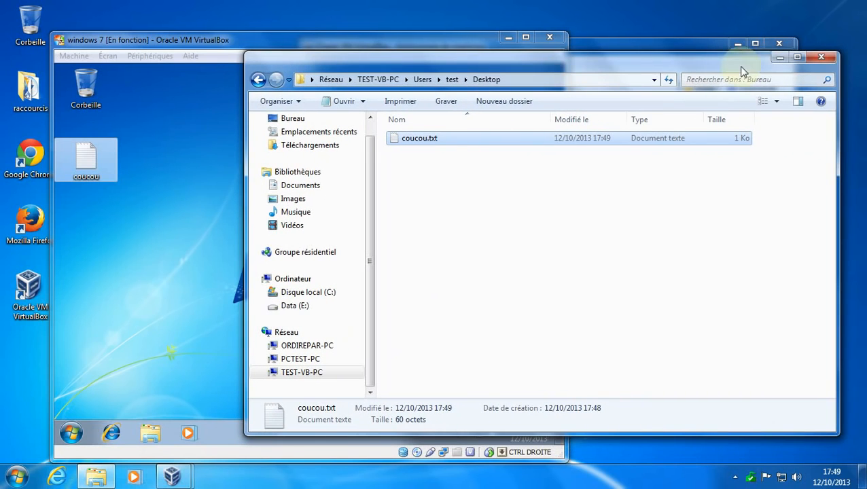
{"action": "left_click", "coordinate": [821, 59]}
{"action": "left_click", "coordinate": [665, 42]}
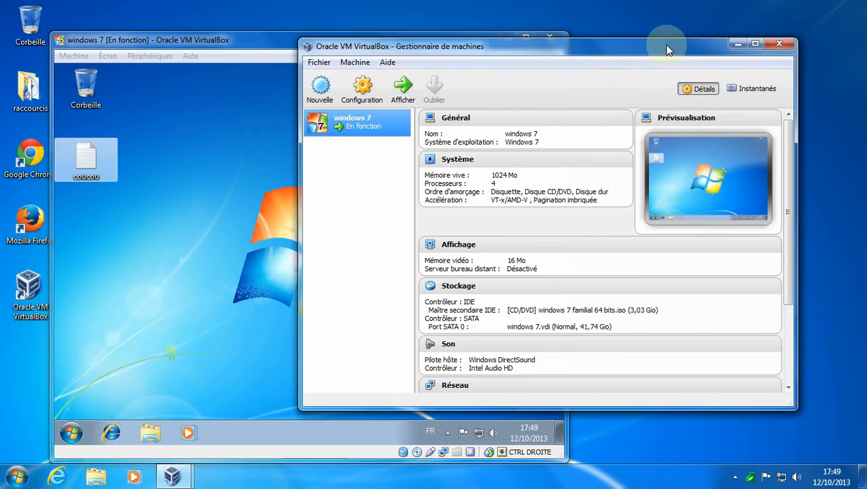
Bring the Windows 7 VM window forward, deselect coucou, and move it toward the centre.
{"action": "left_click", "coordinate": [268, 40]}
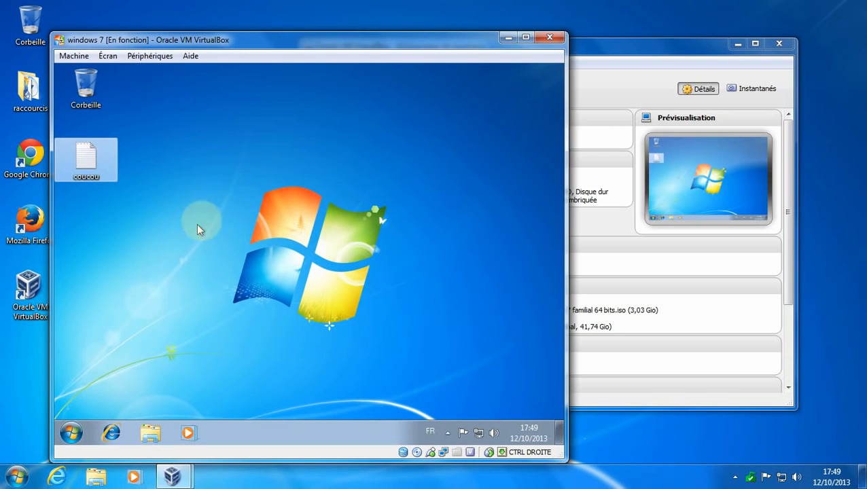
{"action": "left_click", "coordinate": [240, 180]}
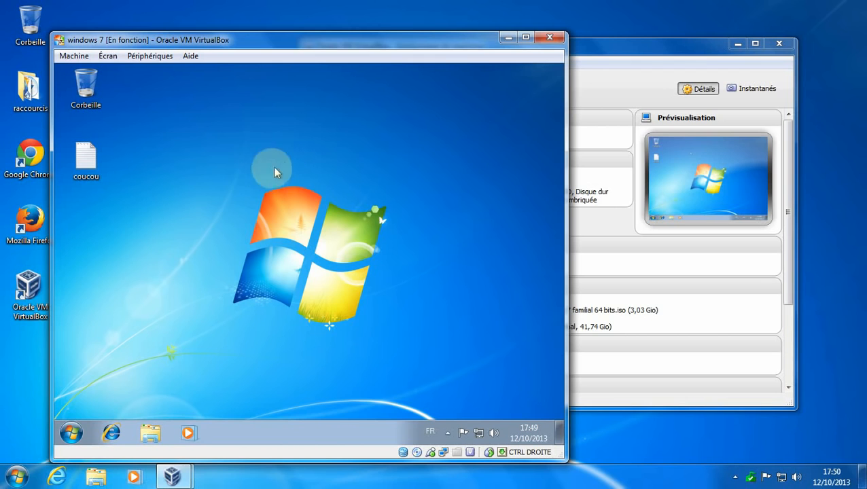
{"action": "left_click_drag", "start_coordinate": [272, 36], "coordinate": [420, 32]}
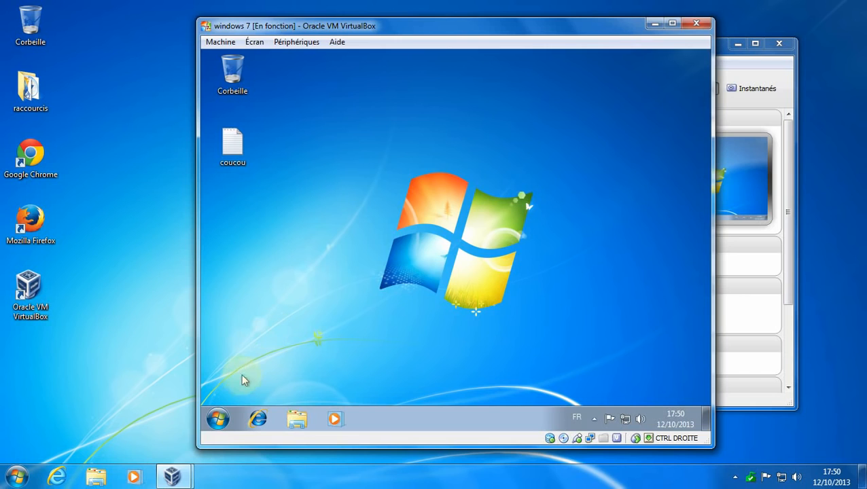
Shut down the Windows 7 guest via Start > Arrêter and close VirtualBox.
{"action": "left_click", "coordinate": [219, 419]}
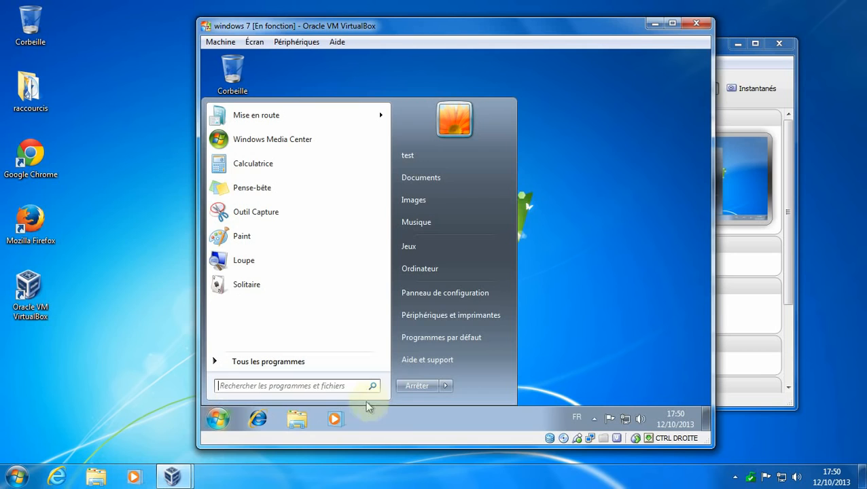
{"action": "left_click", "coordinate": [416, 386]}
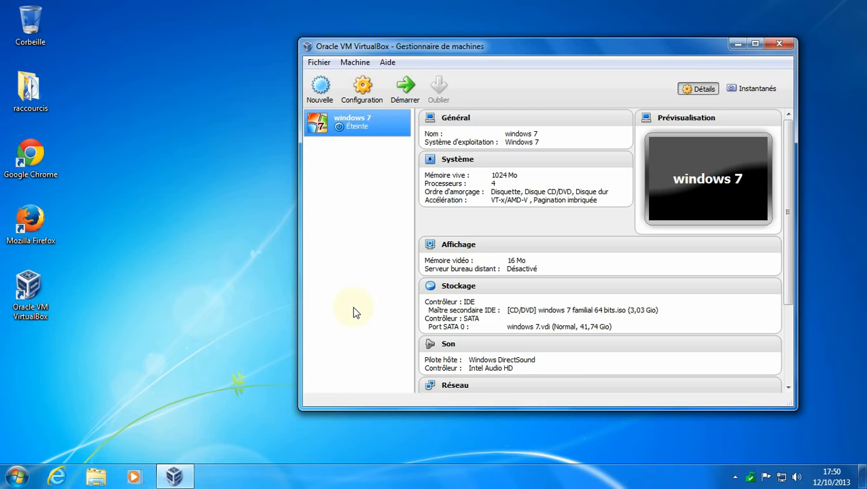
{"action": "left_click", "coordinate": [373, 193]}
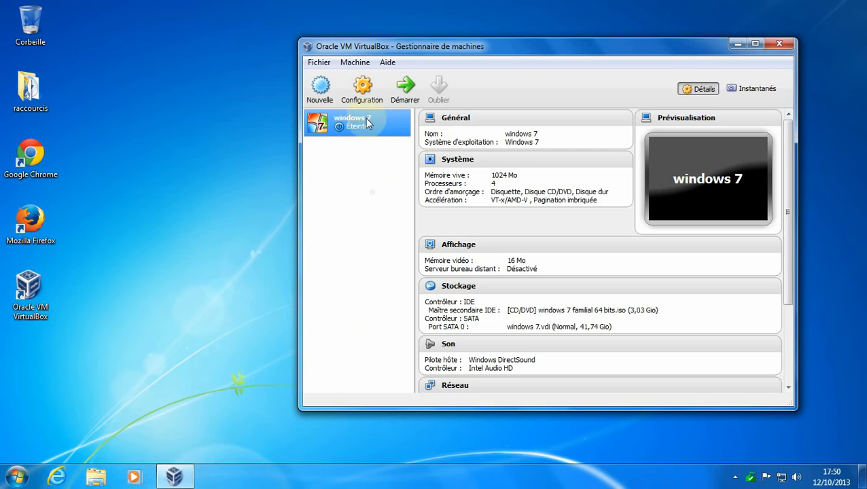
{"action": "left_click_drag", "start_coordinate": [647, 48], "coordinate": [586, 41]}
{"action": "left_click", "coordinate": [716, 39]}
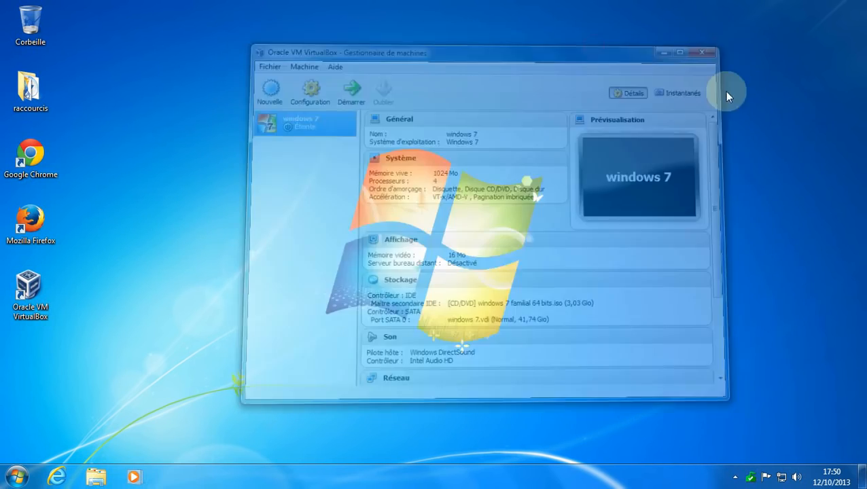